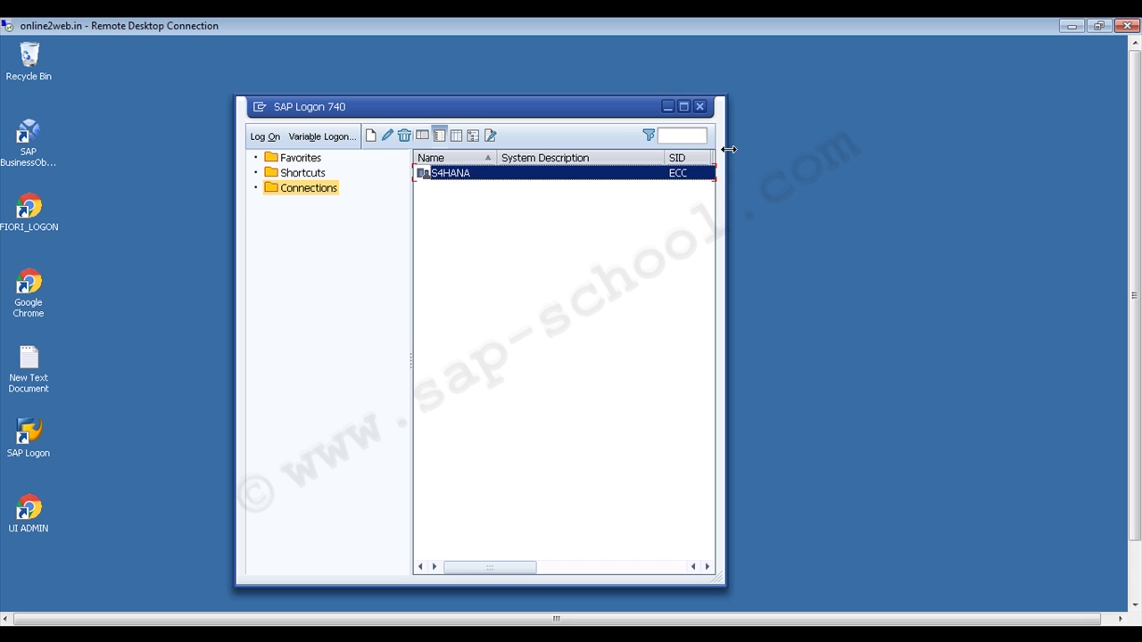
- Open the S4HANA connection and try to log on to client 800 with the user ID and account password
double_click(496, 174)
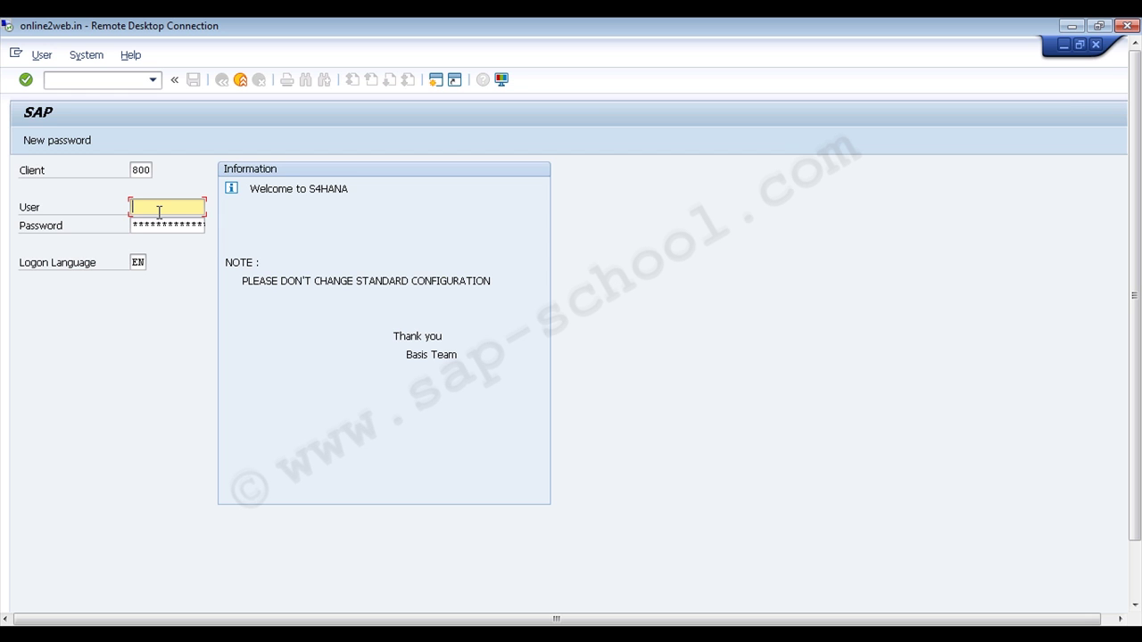
type("s4")
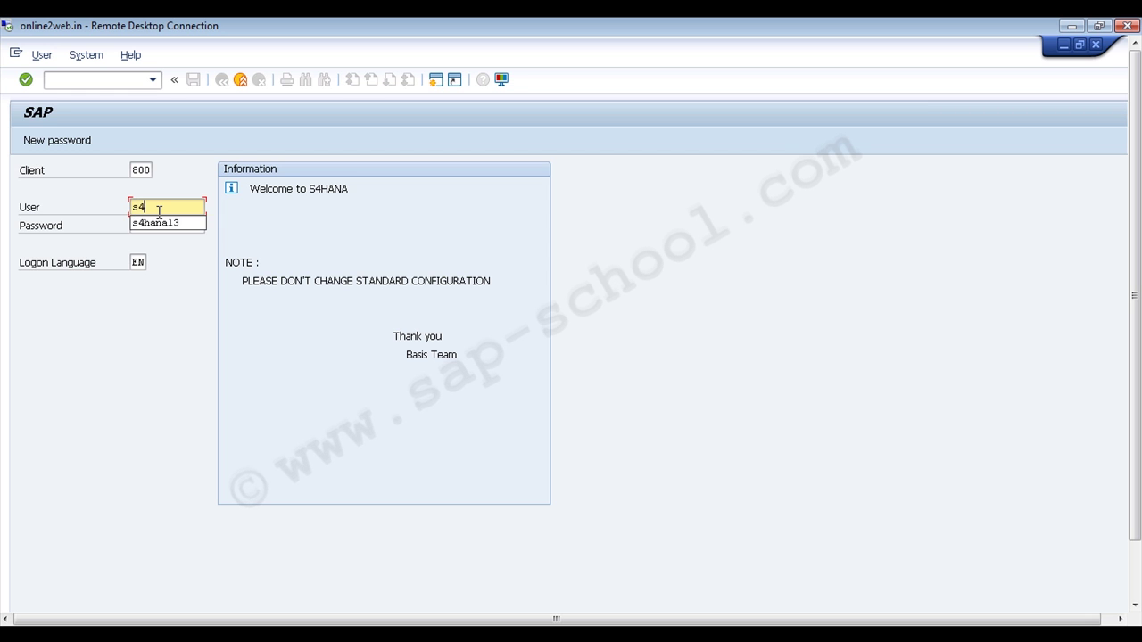
key("Down")
key("Return")
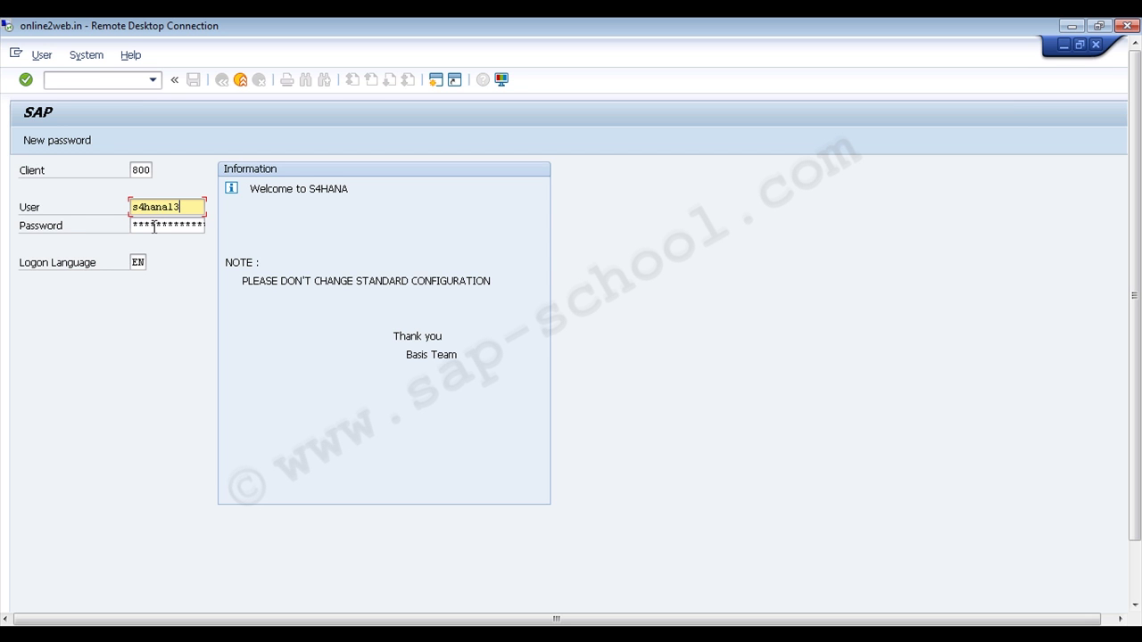
left_click(154, 227)
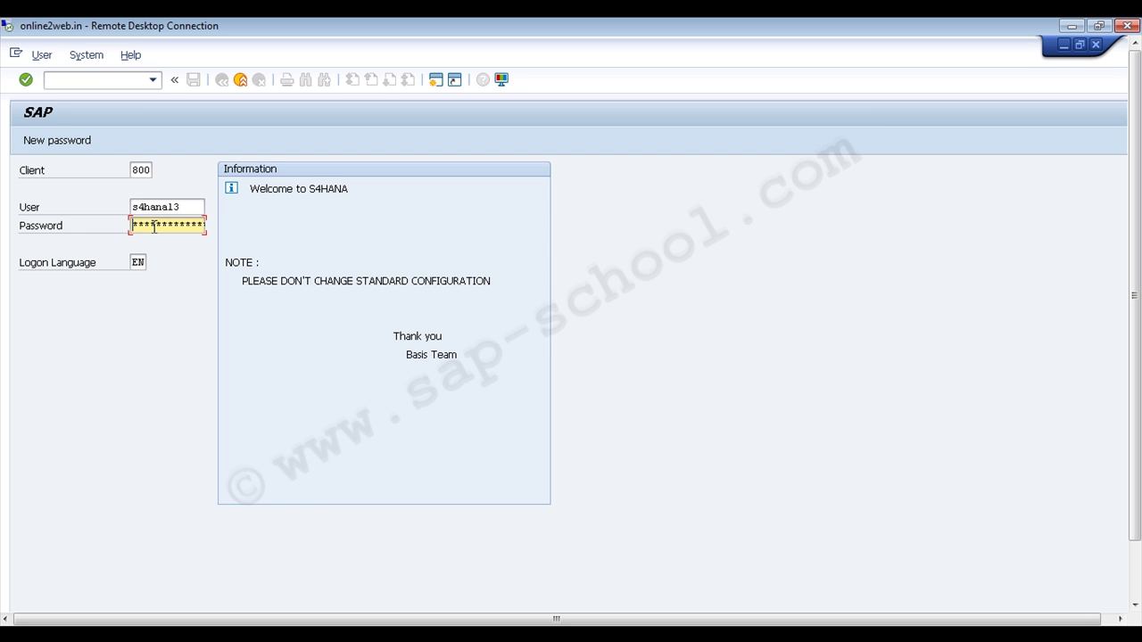
type("*******")
key("Return")
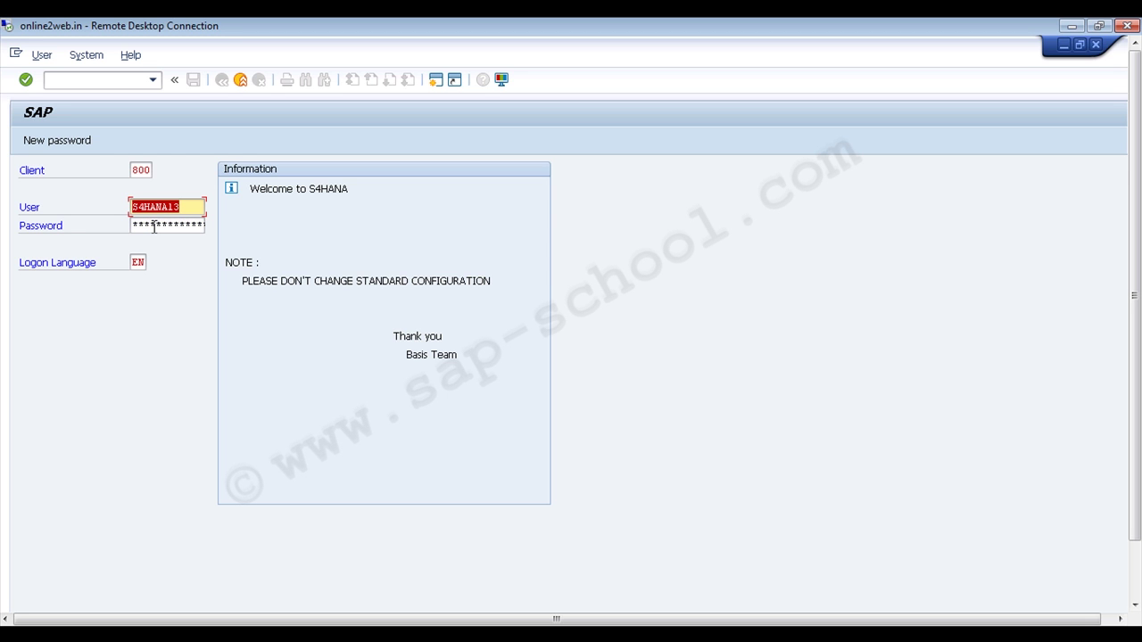
- Re-enter the account password and continue with this logon without ending any other logons in the system
left_click(154, 227)
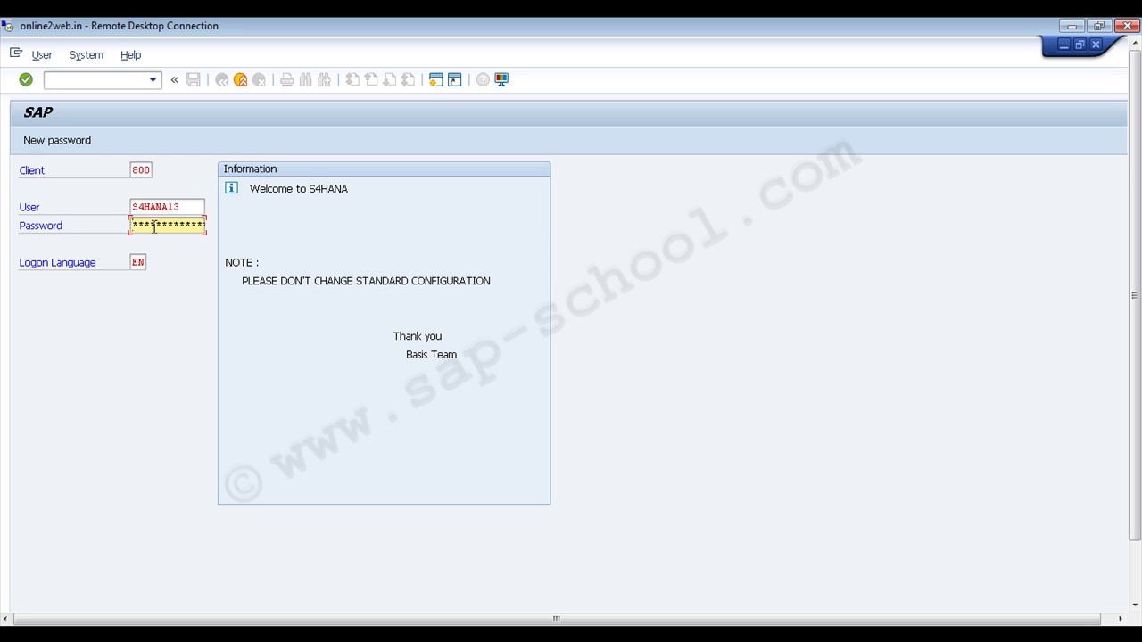
type("*******")
key("Return")
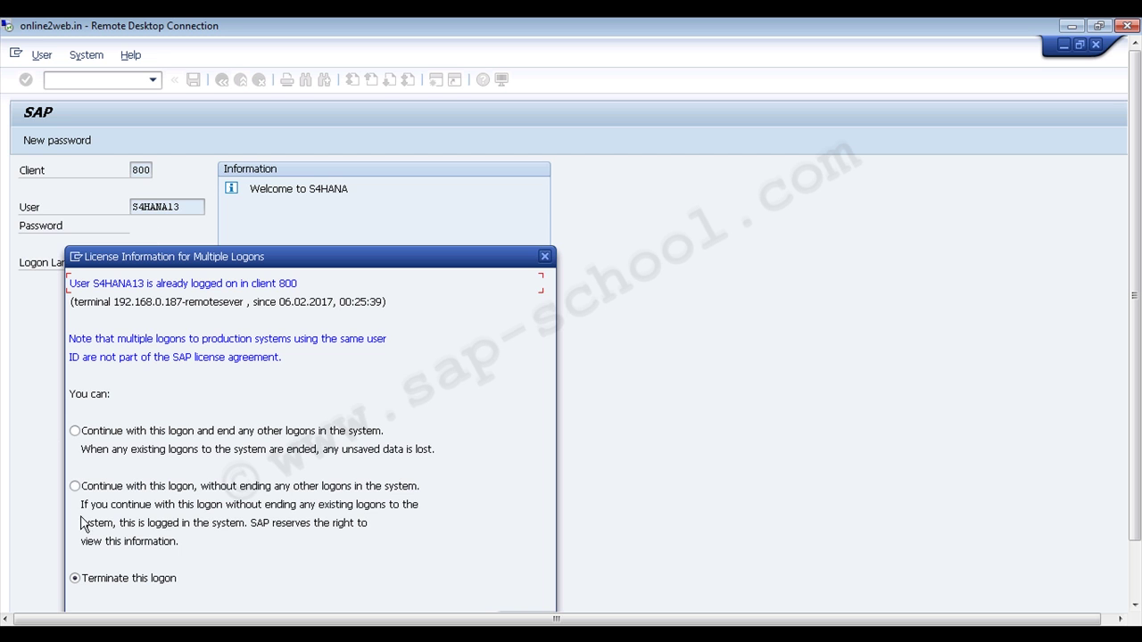
left_click(75, 486)
scroll(1135, 295, "down", 2)
left_click(523, 561)
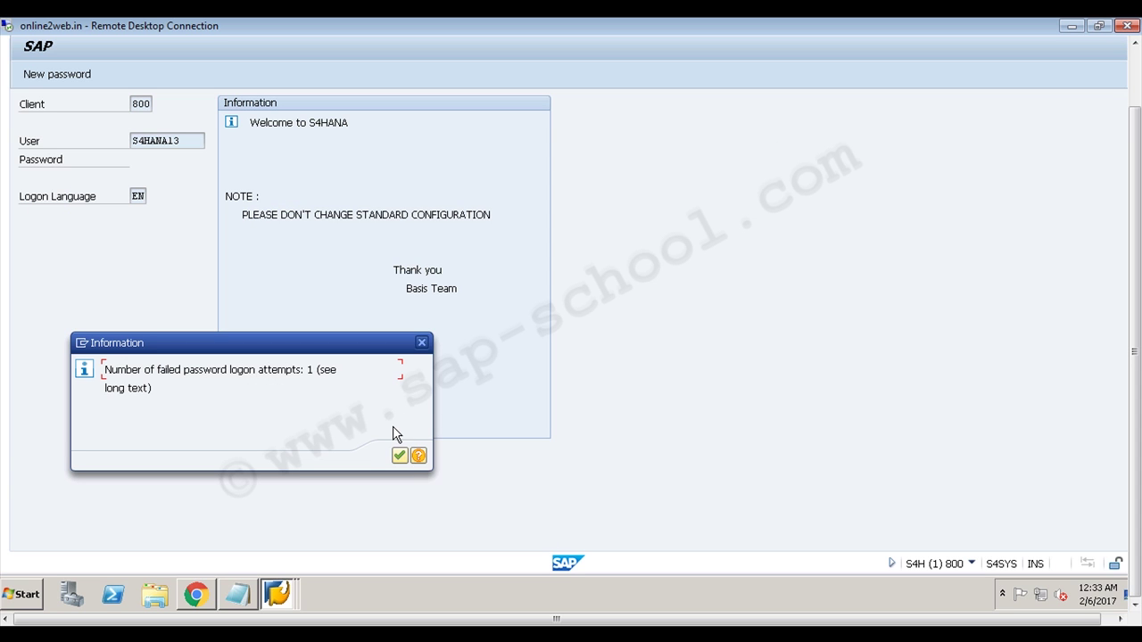
left_click(398, 457)
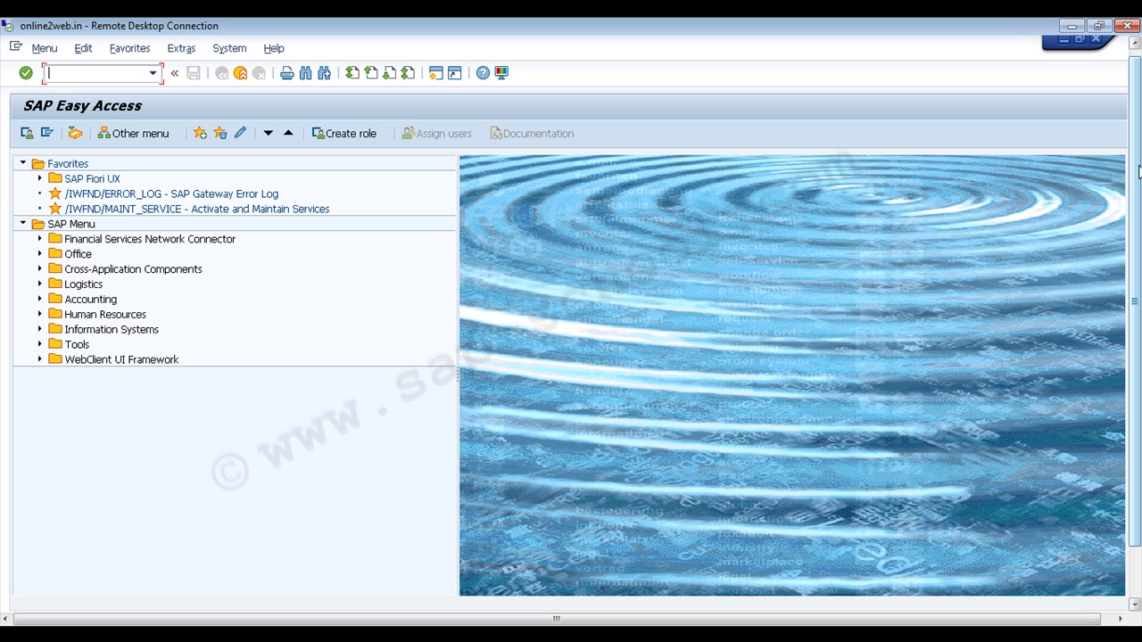
- Open transaction KB11N for entering manual repostings of costs under Cost Center Accounting's actual postings
left_click(40, 300)
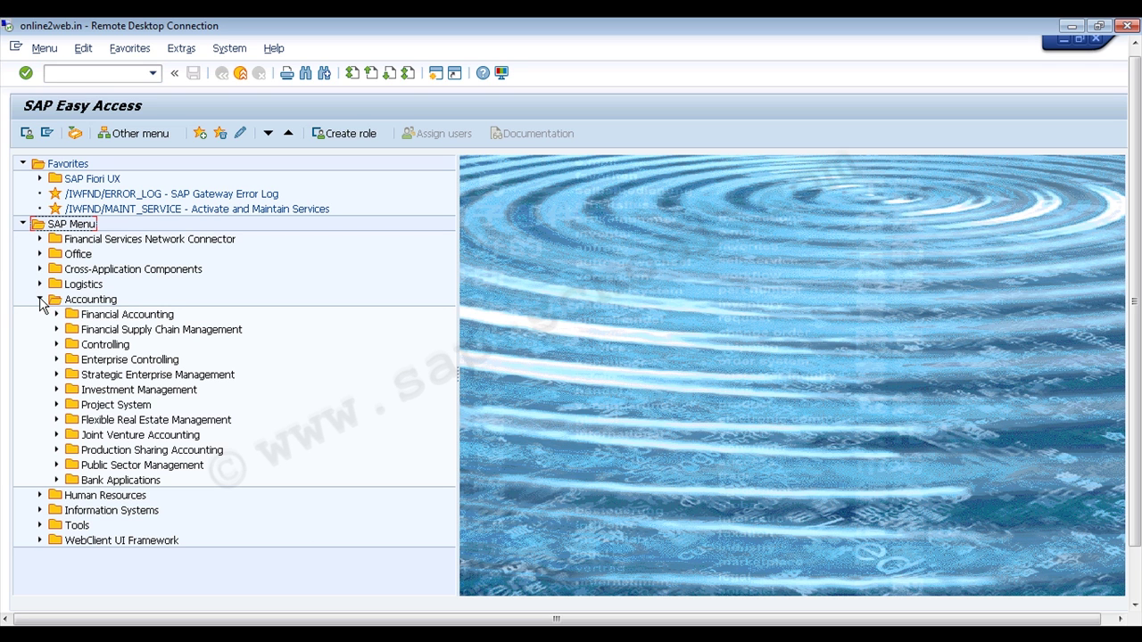
left_click(57, 346)
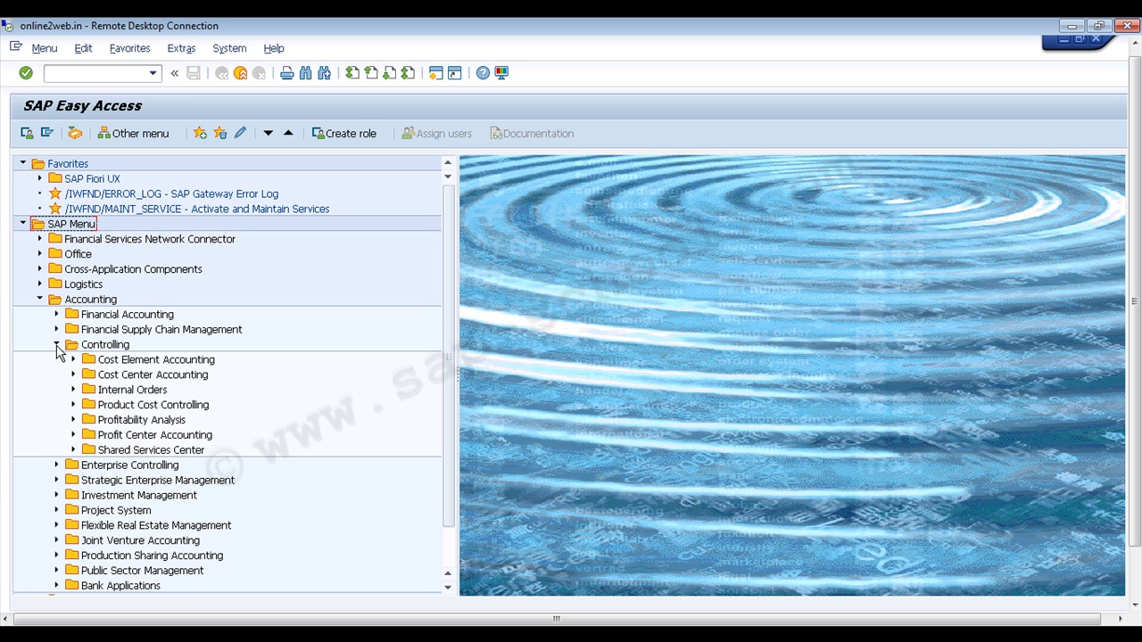
left_click(73, 375)
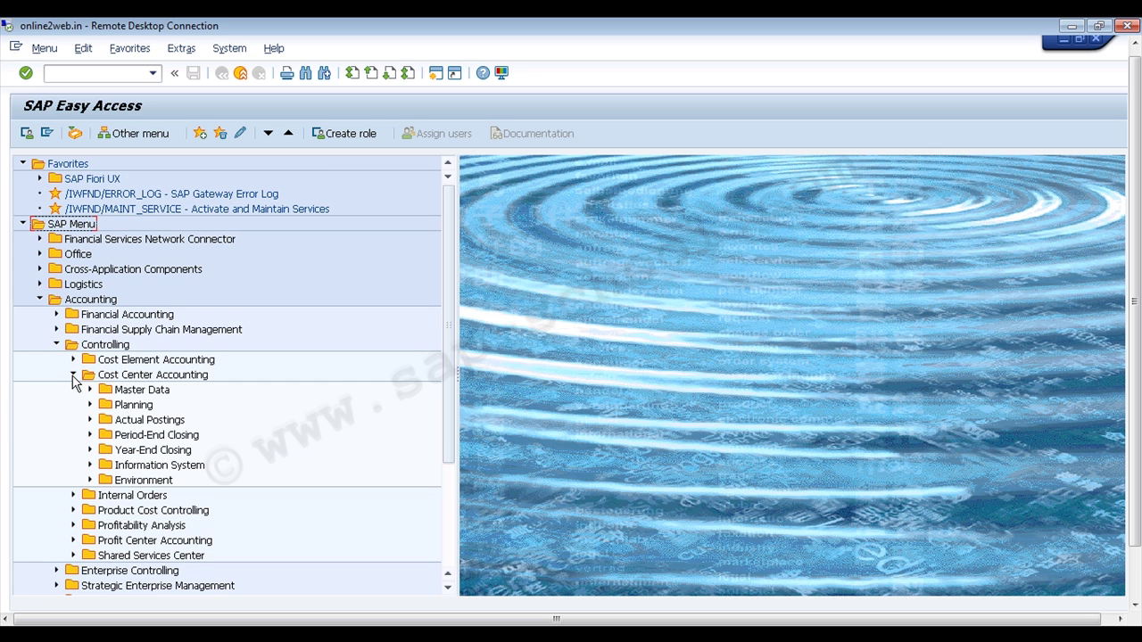
left_click(90, 419)
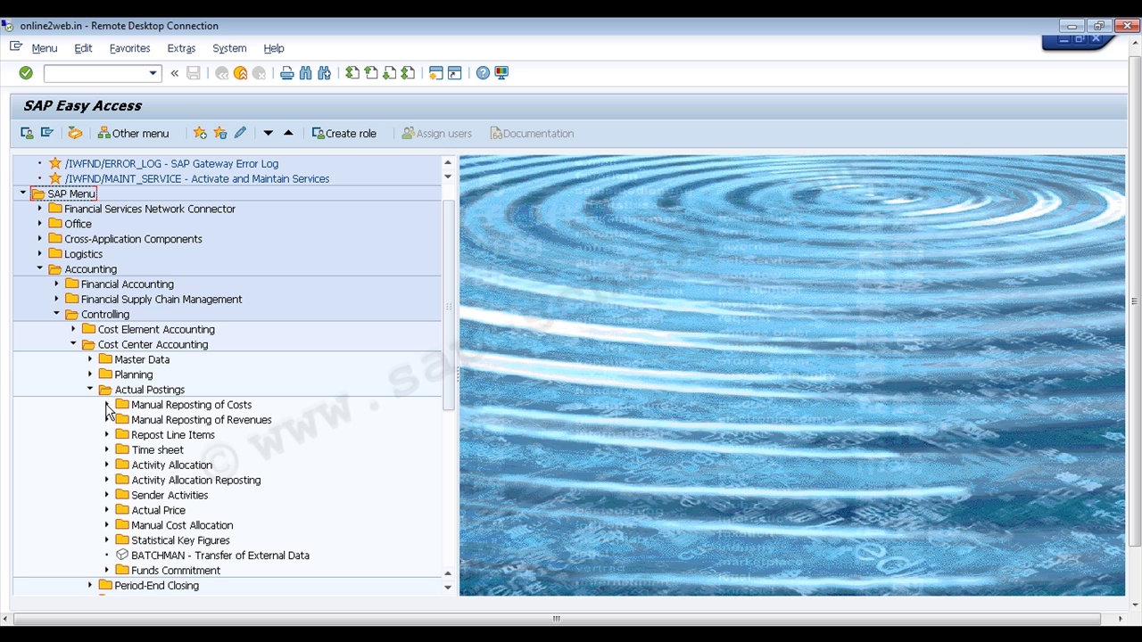
left_click(107, 406)
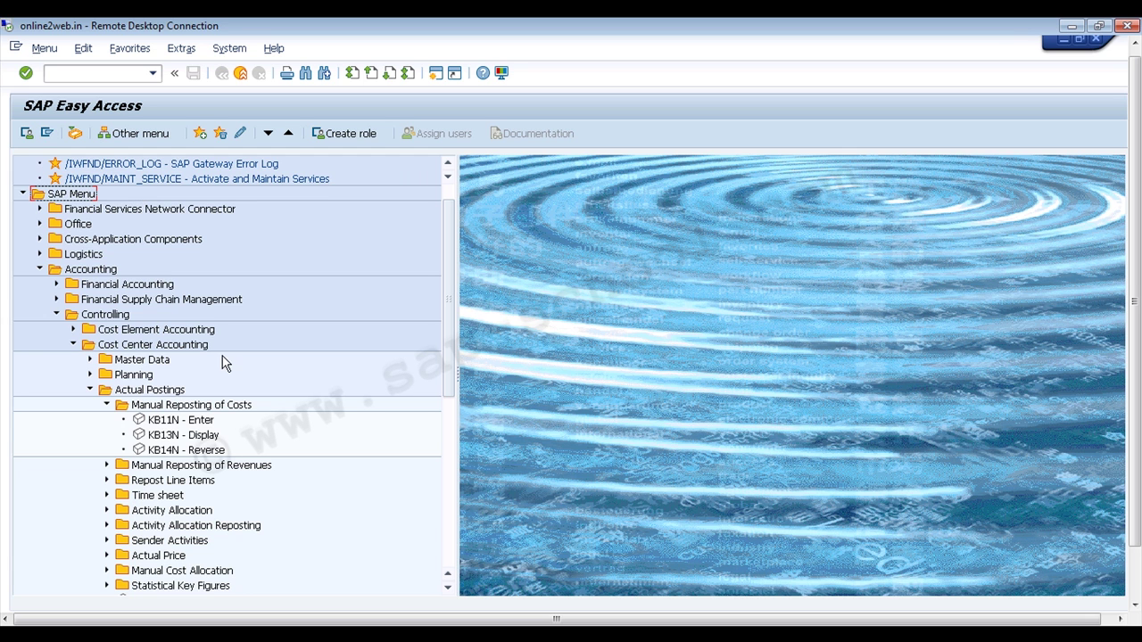
left_click(196, 422)
double_click(196, 421)
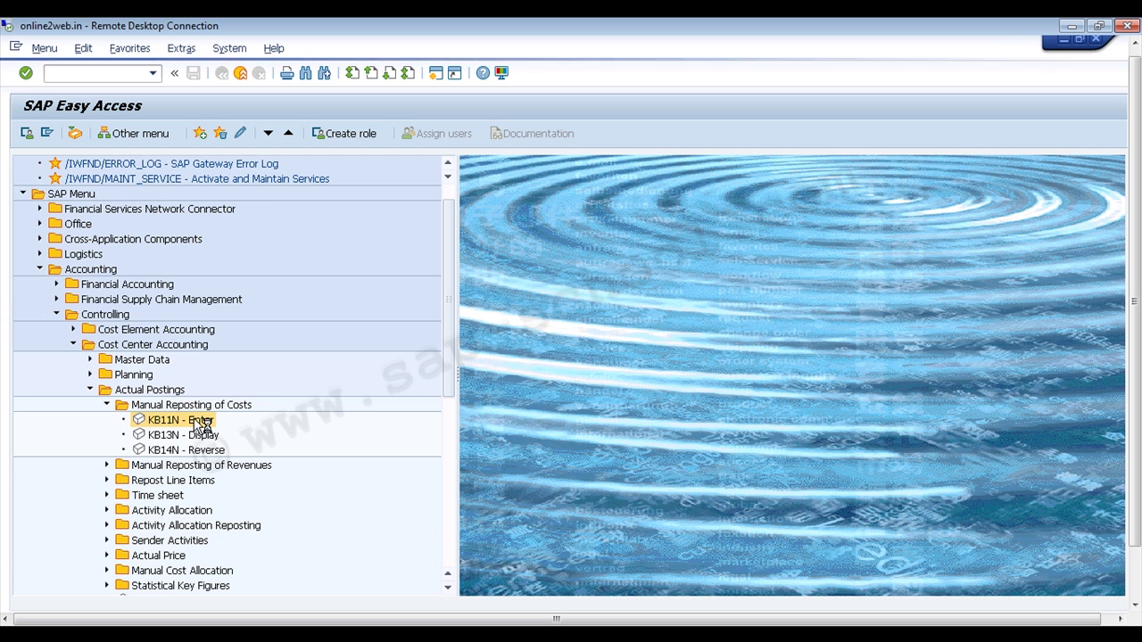
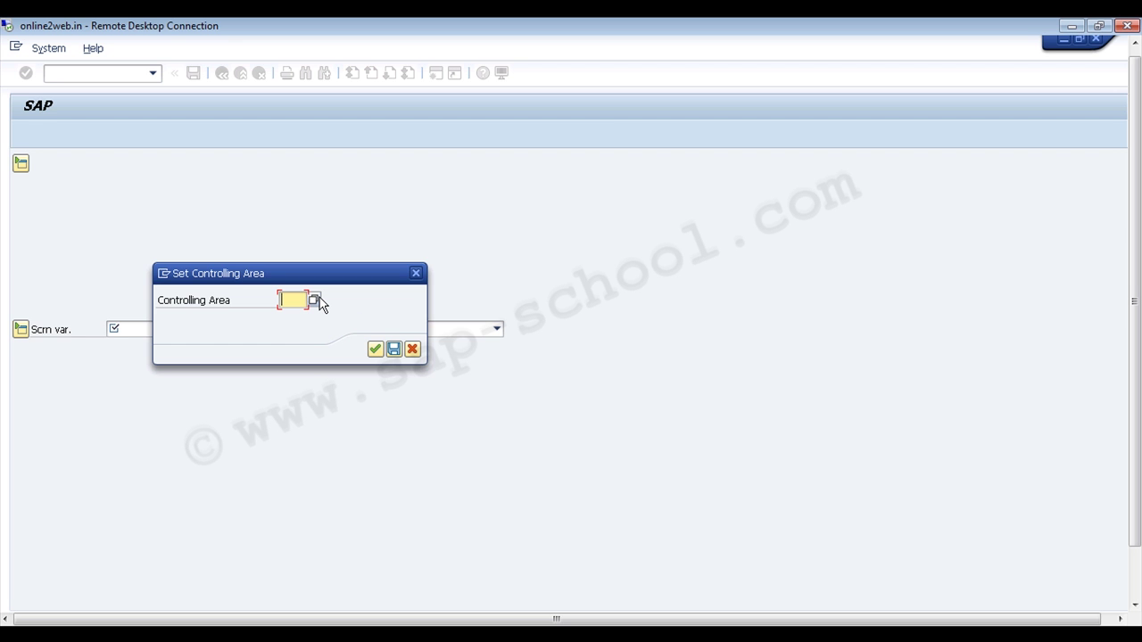
- Set the controlling area to 1001 from the list of available controlling areas
left_click(317, 299)
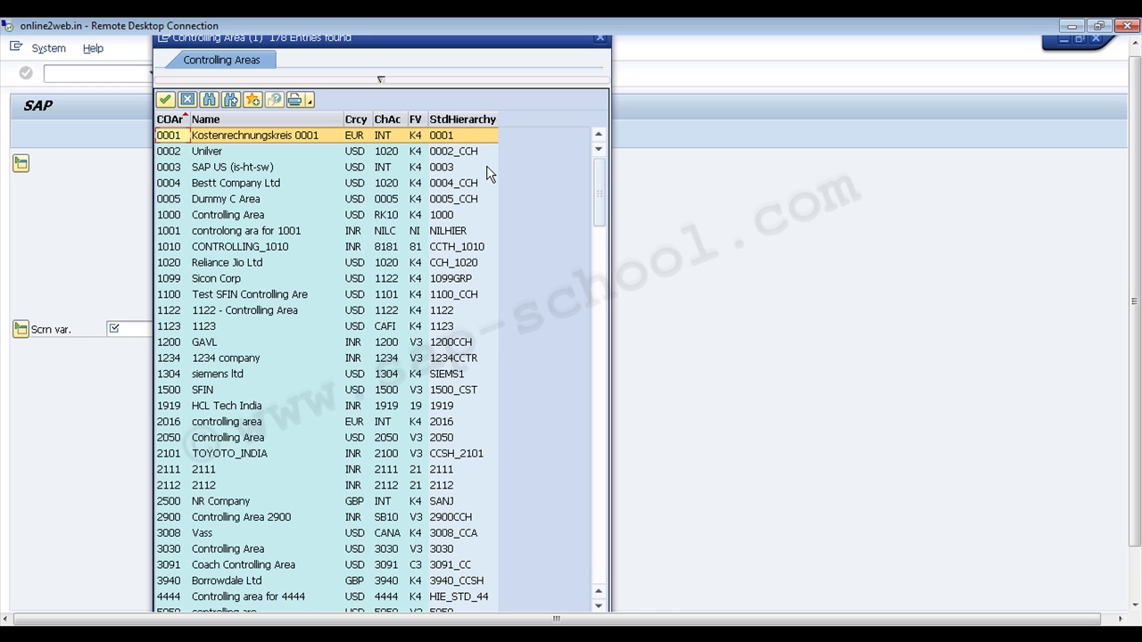
left_click(222, 235)
double_click(222, 234)
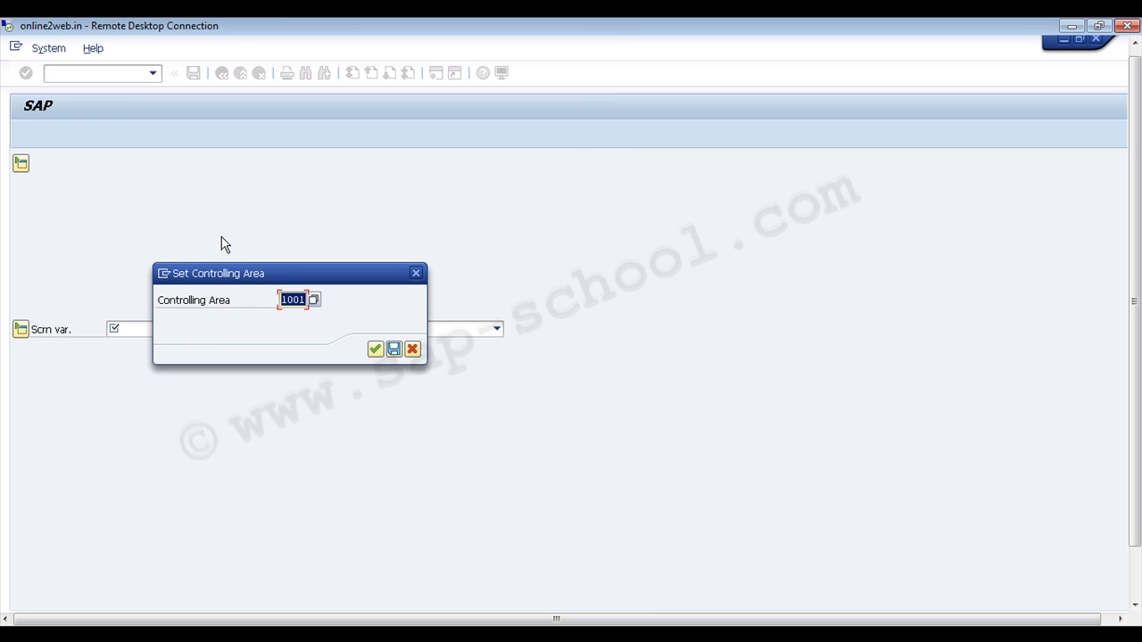
left_click(375, 349)
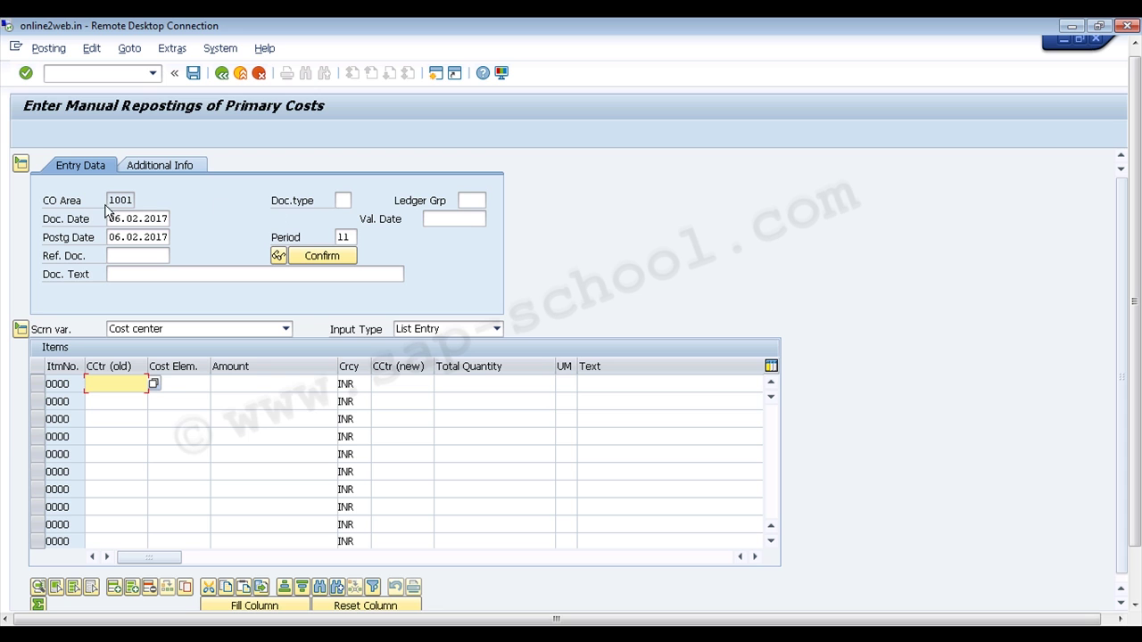
- Set the document type of the reposting to SA (G/L Account Document) from the list of possible document types
left_click(345, 201)
left_click(358, 200)
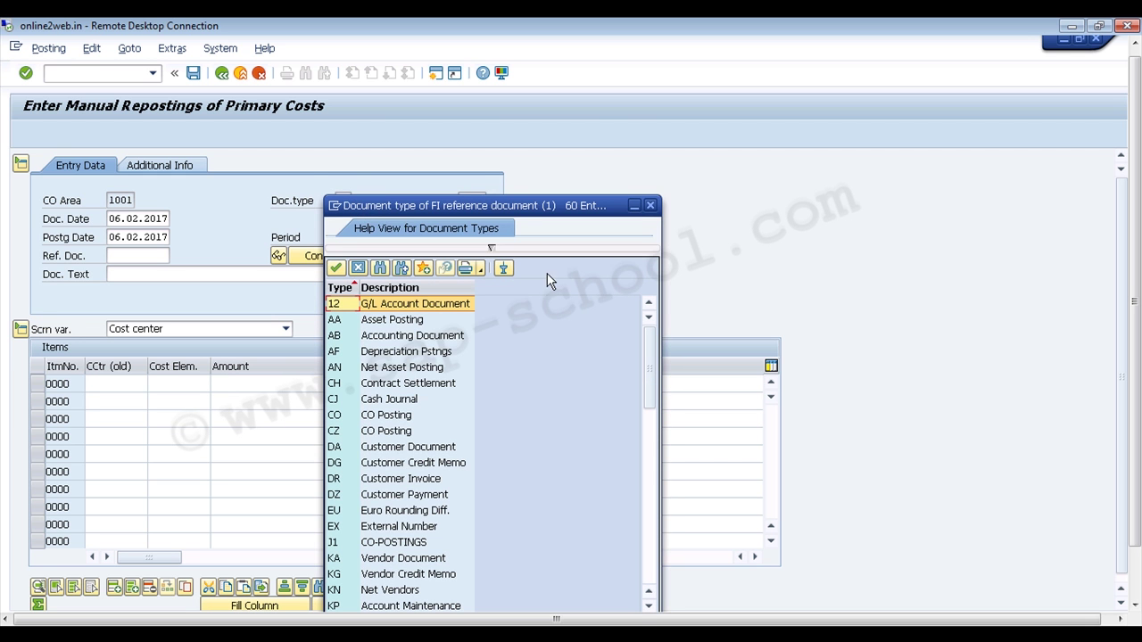
left_click_drag(489, 202, 564, 62)
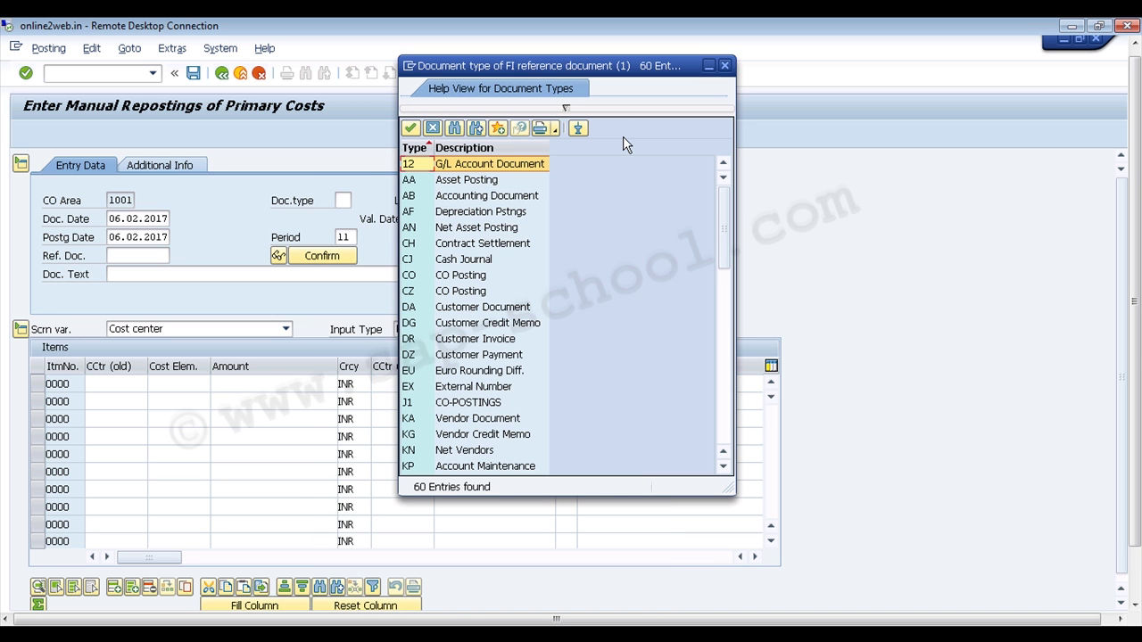
left_click(482, 184)
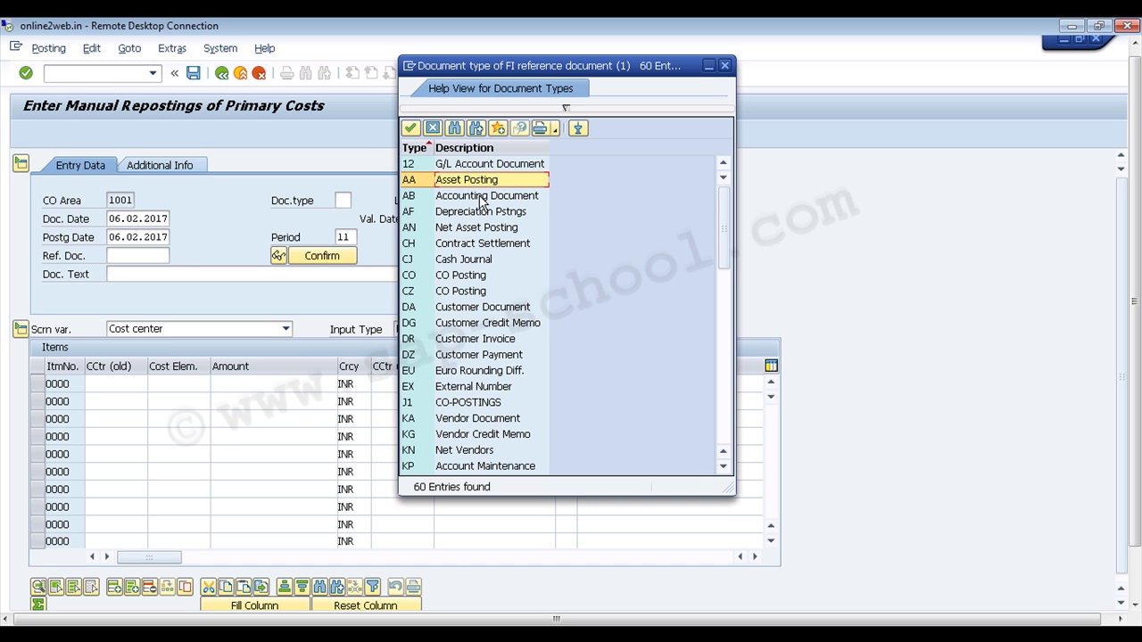
left_click(481, 199)
left_click(486, 216)
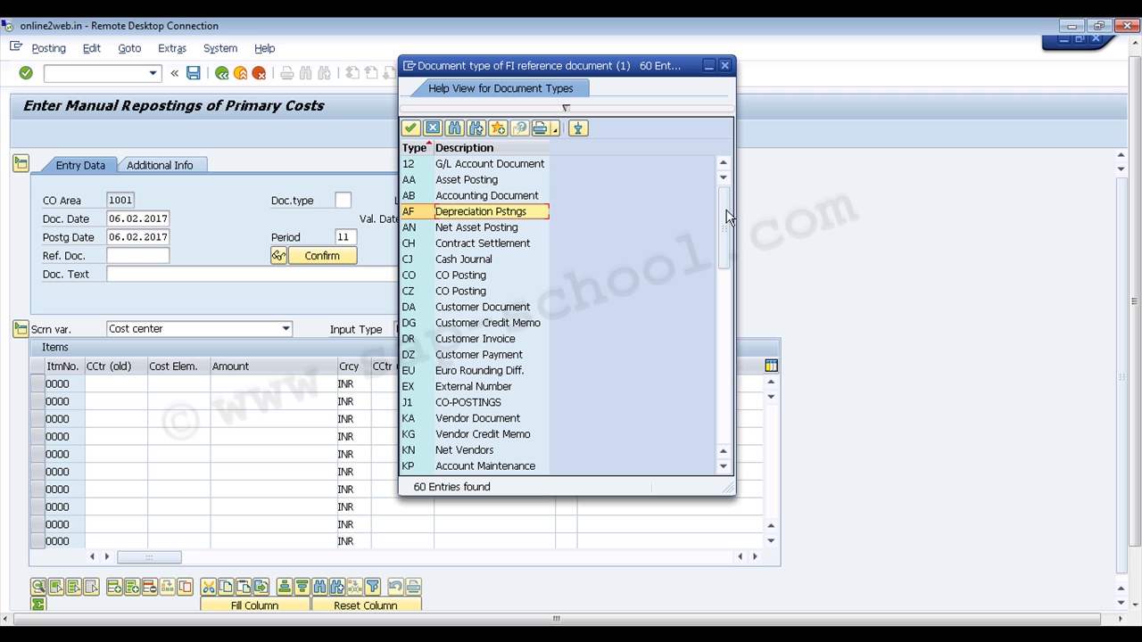
left_click_drag(727, 217, 729, 337)
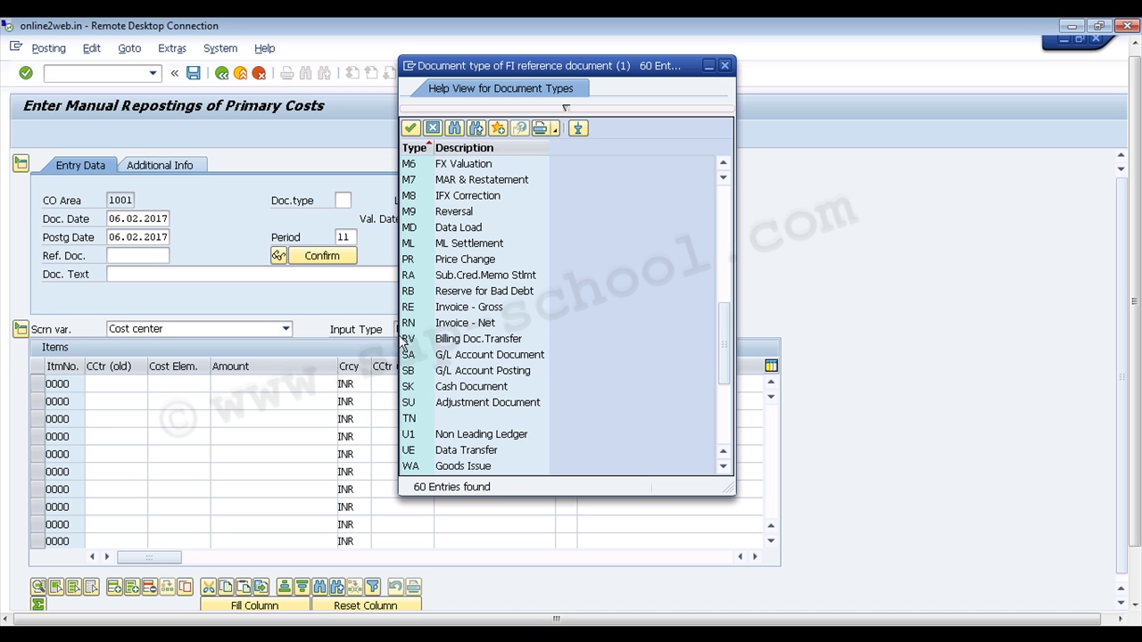
left_click(493, 357)
double_click(490, 356)
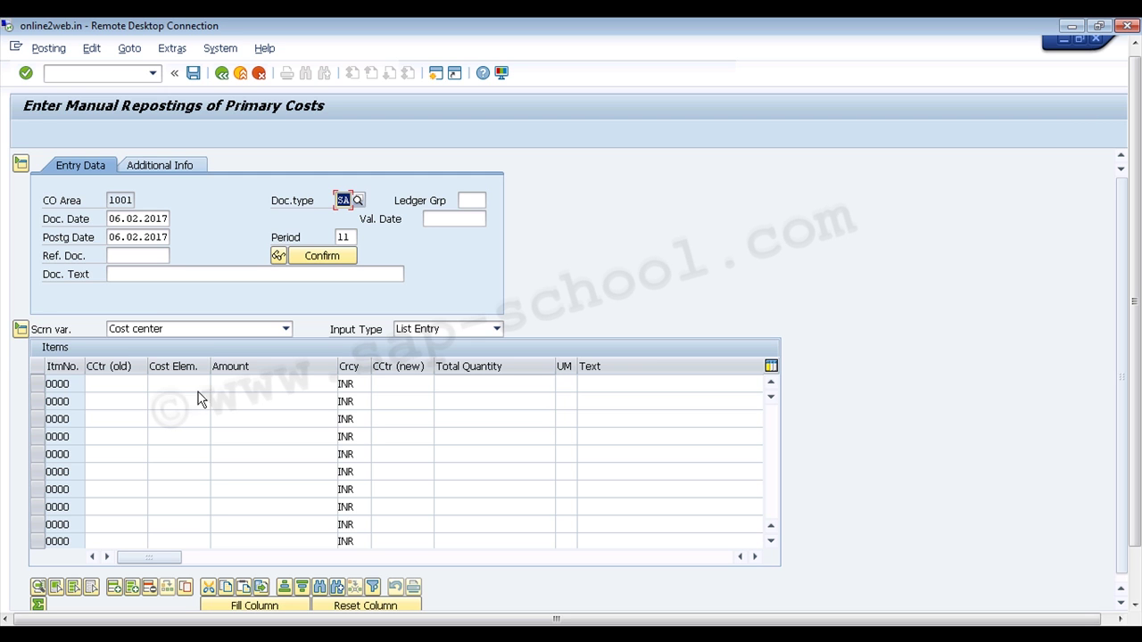
- Enter old cost center 1000 and cost element 400 in the first item line
left_click(113, 384)
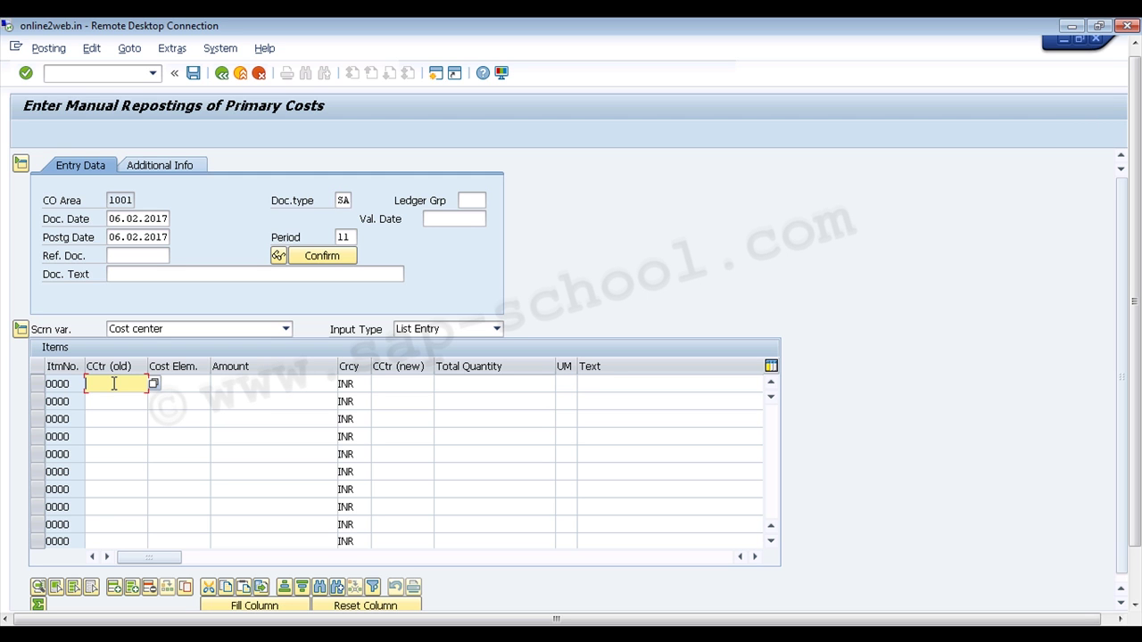
type("1000")
key("Tab")
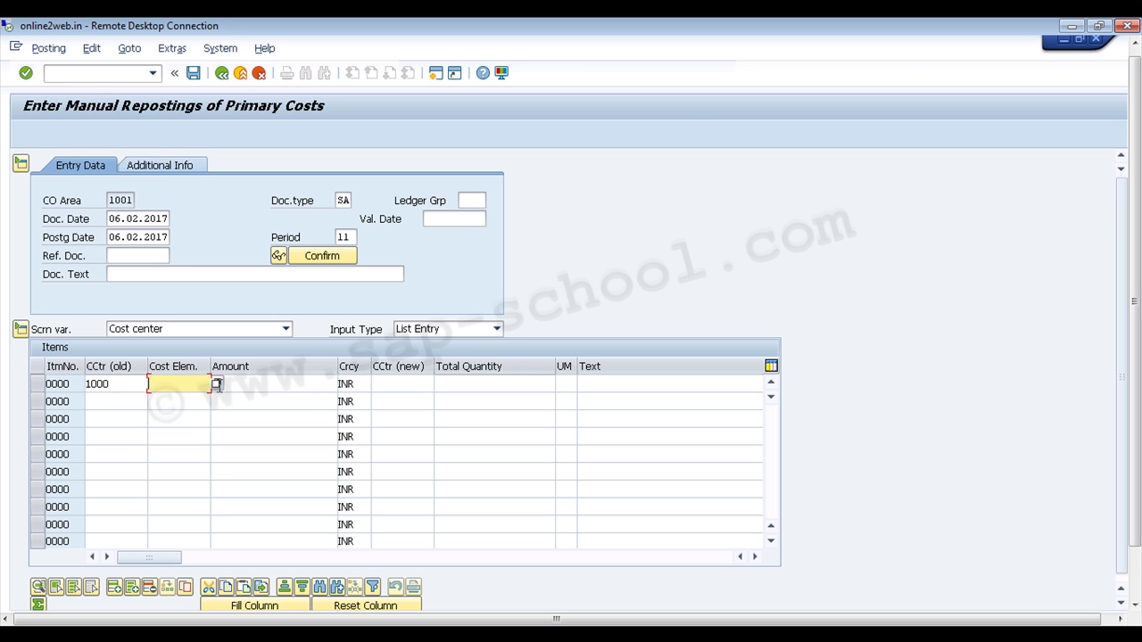
left_click(217, 385)
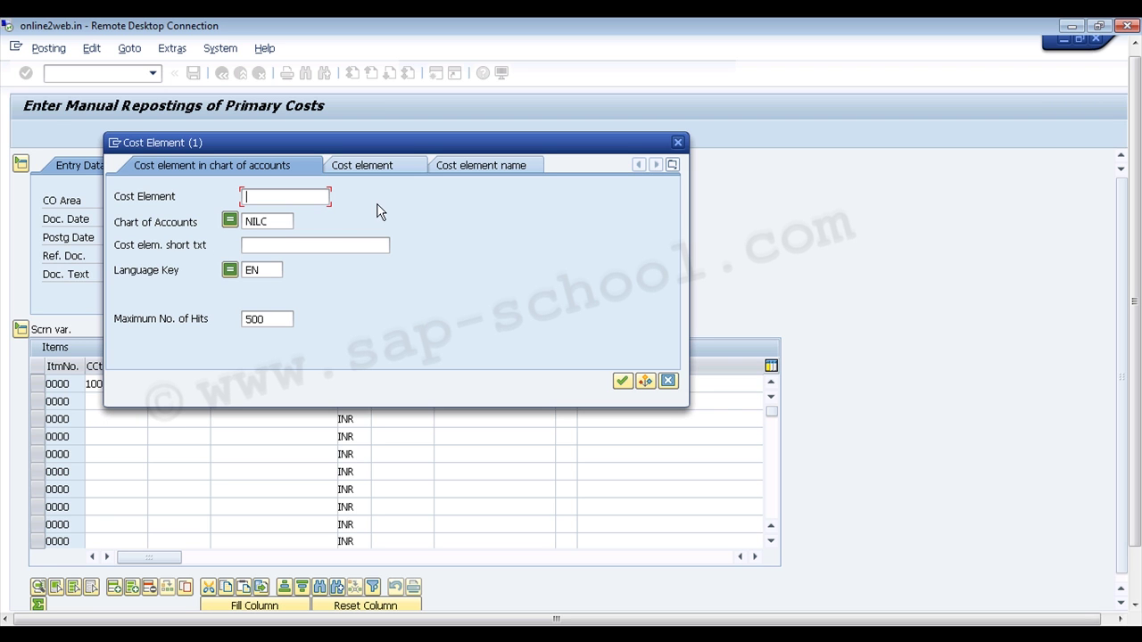
left_click(678, 144)
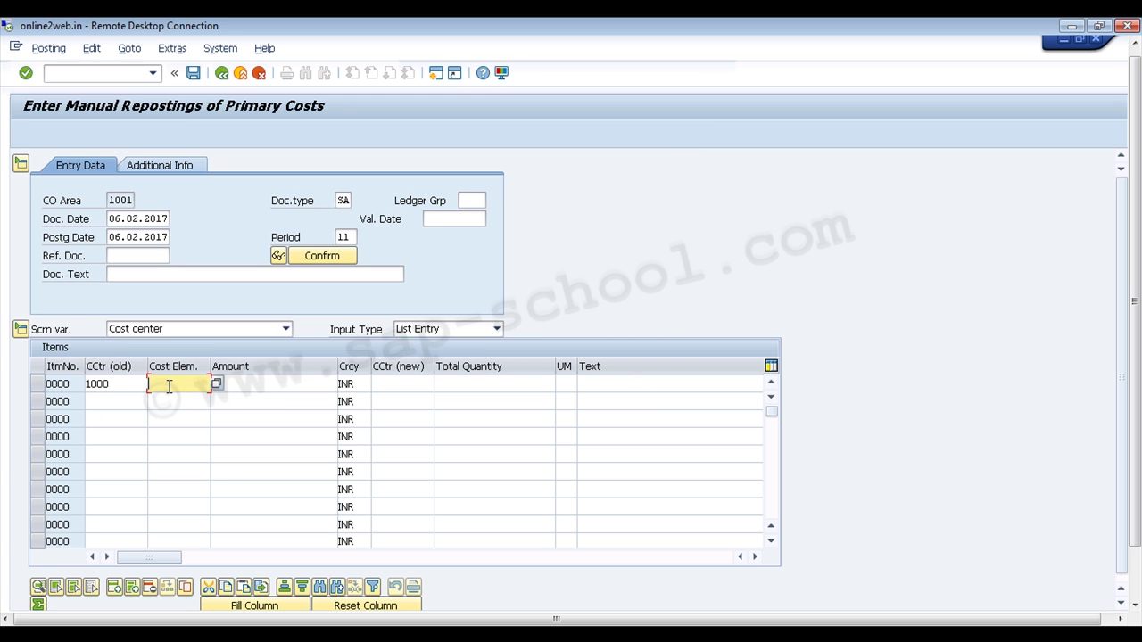
type("400")
key("Tab")
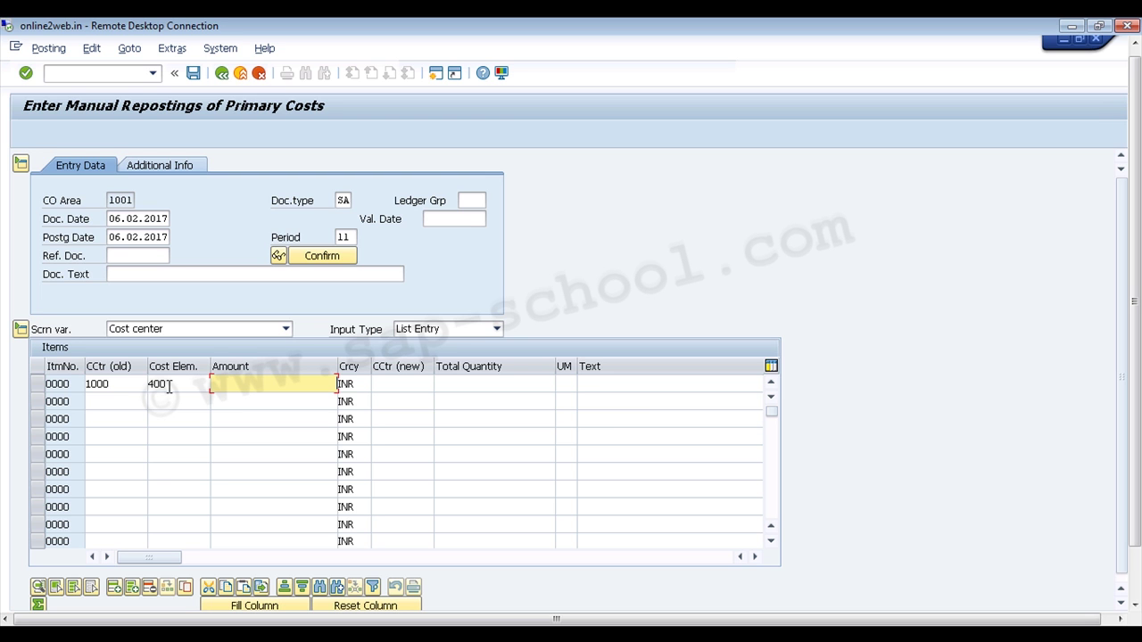
- View the available currency keys for the first item line and close the list without choosing one
left_click(363, 383)
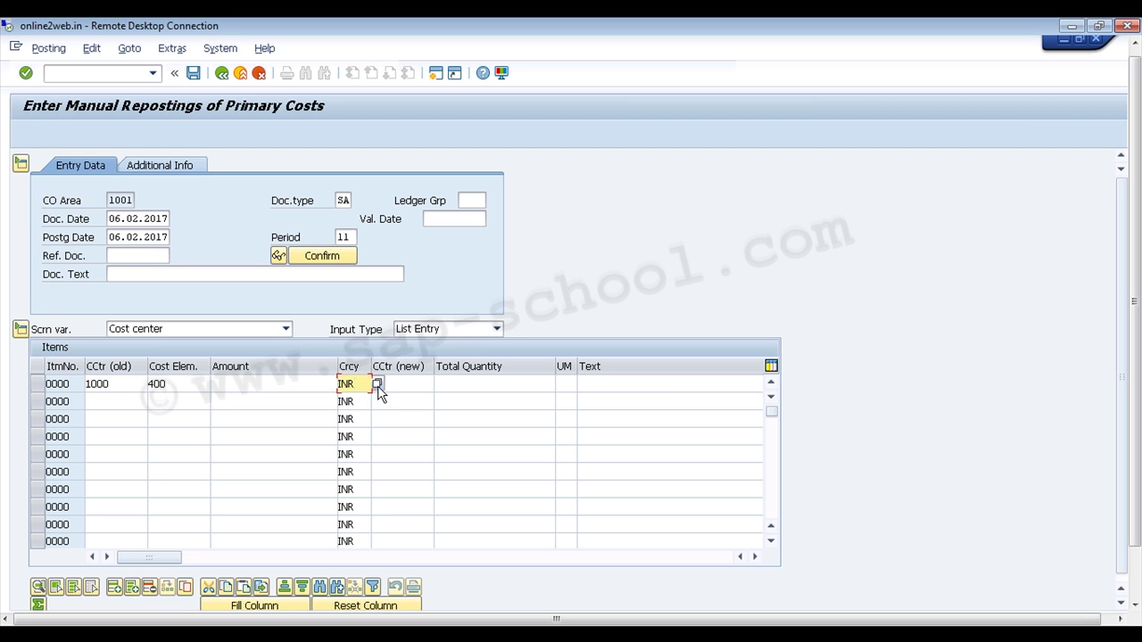
left_click(377, 384)
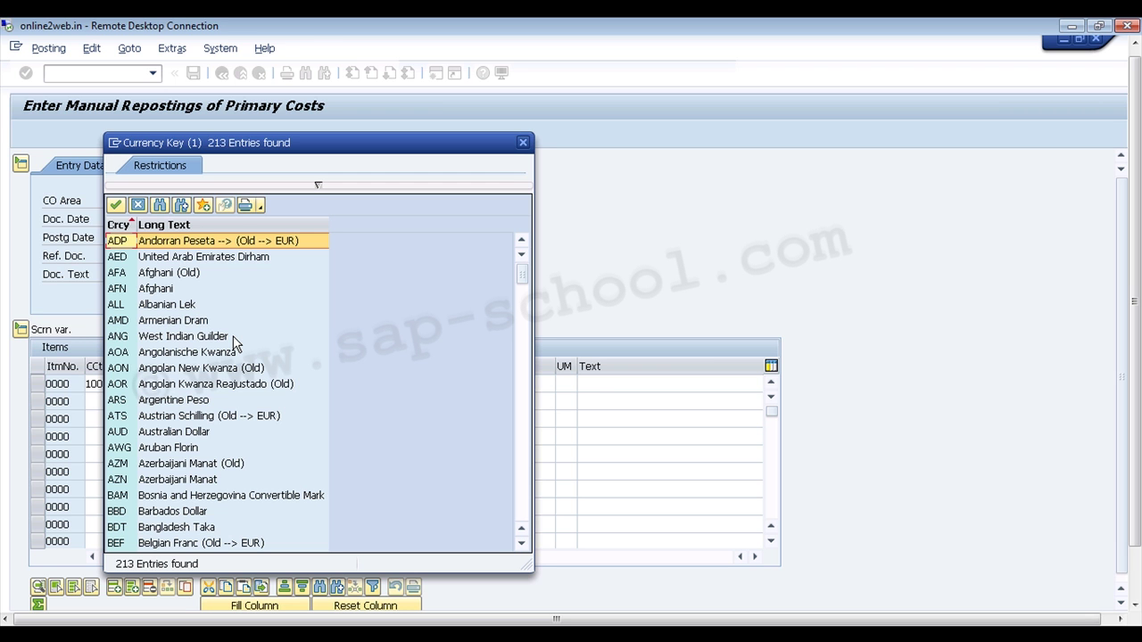
left_click(524, 142)
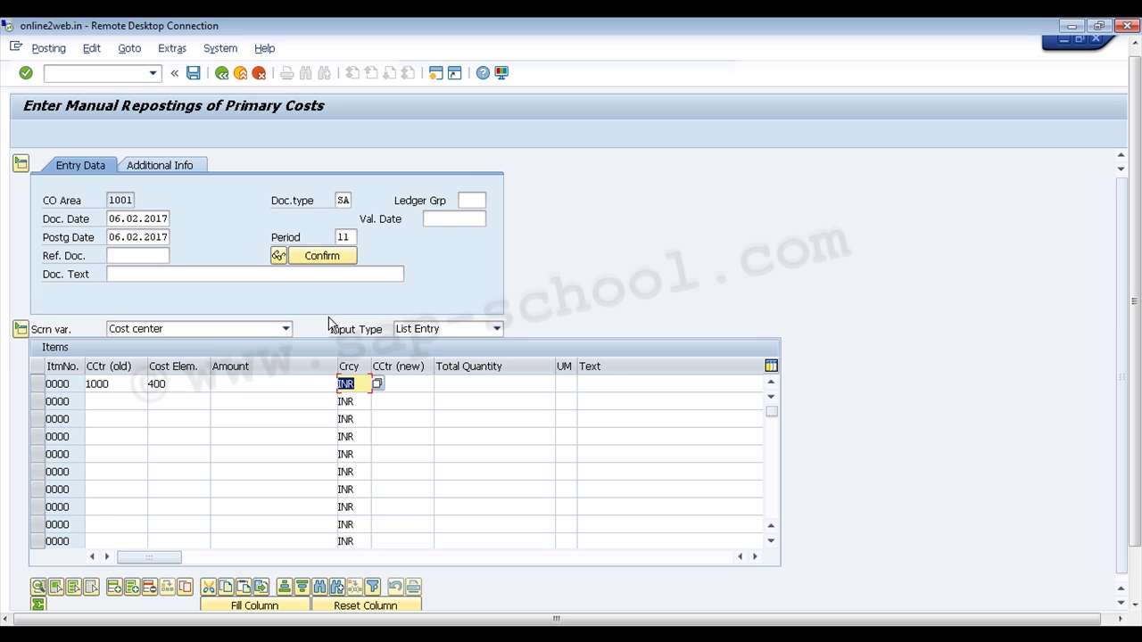
left_click(480, 384)
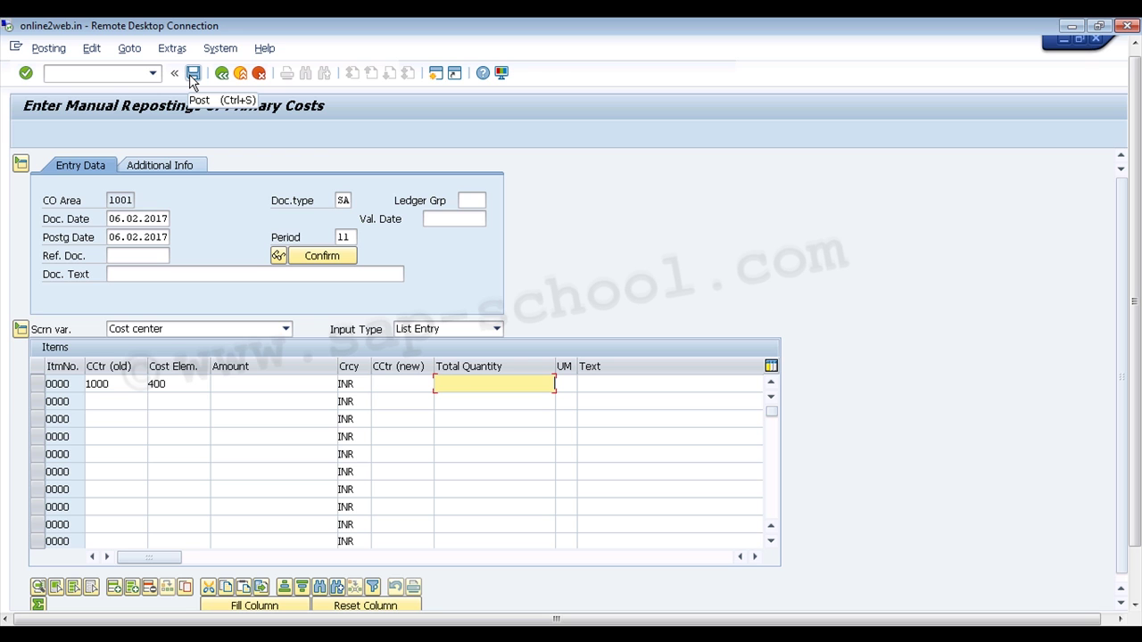
- Leave the cost reposting entry and start the General Table Display transaction with /nse16n
left_click(97, 71)
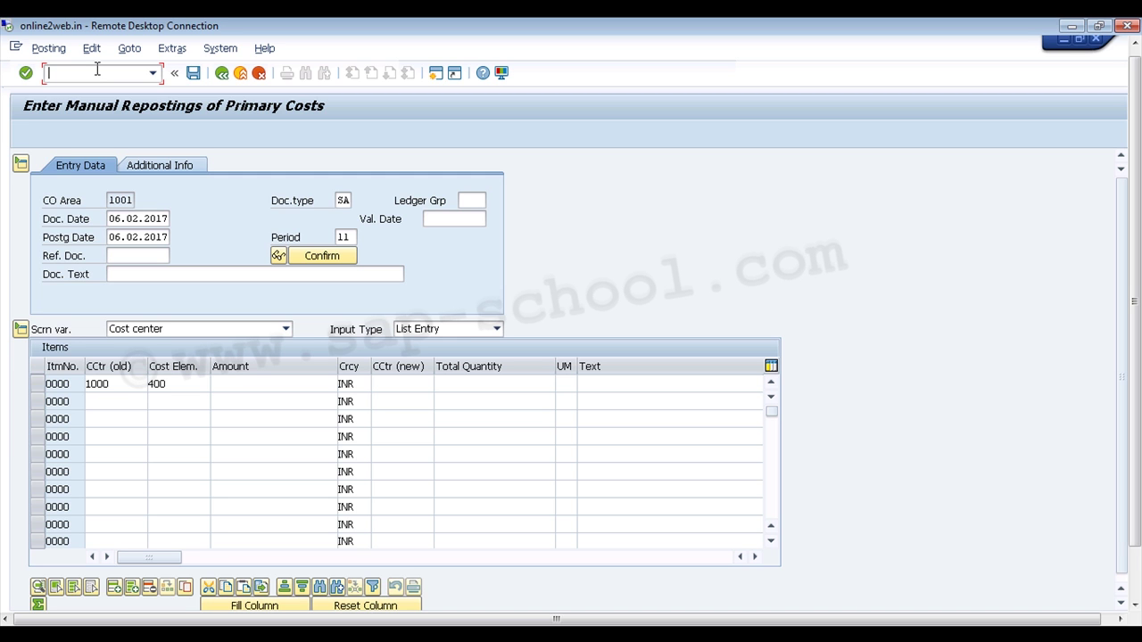
type("/nse1n")
key("BackSpace")
type("6n")
key("Return")
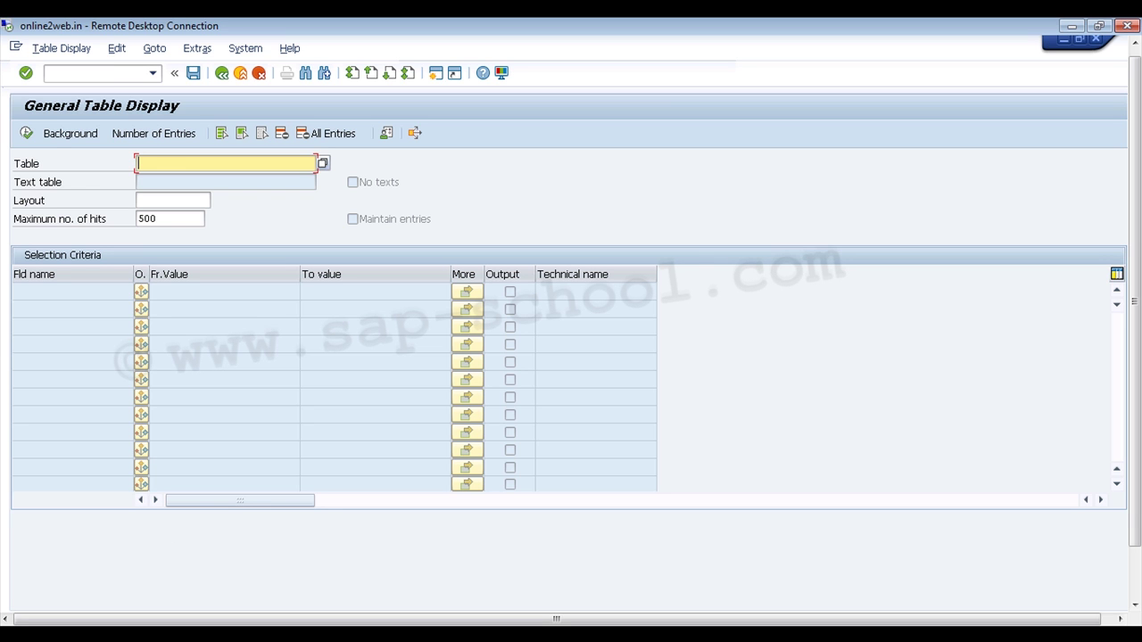
- Load the fields of table ACDOCA for selection in the General Table Display
type("AC")
key("Down")
key("Return")
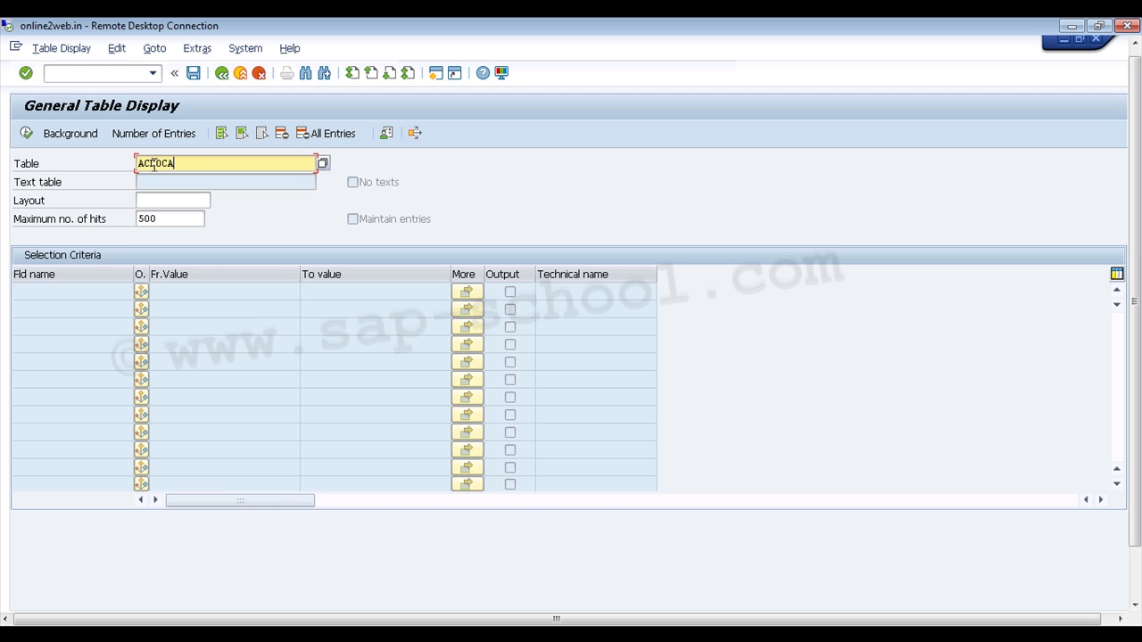
key("Return")
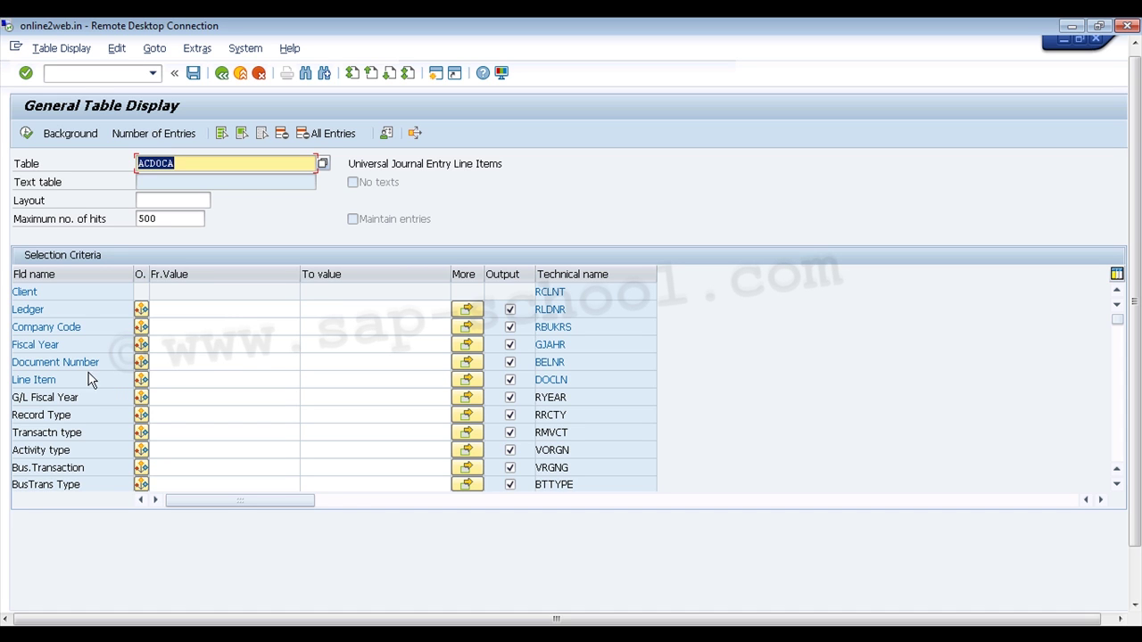
- Execute the ACDOCA table display online without any selection criteria to view its journal entry line items
left_click(250, 364)
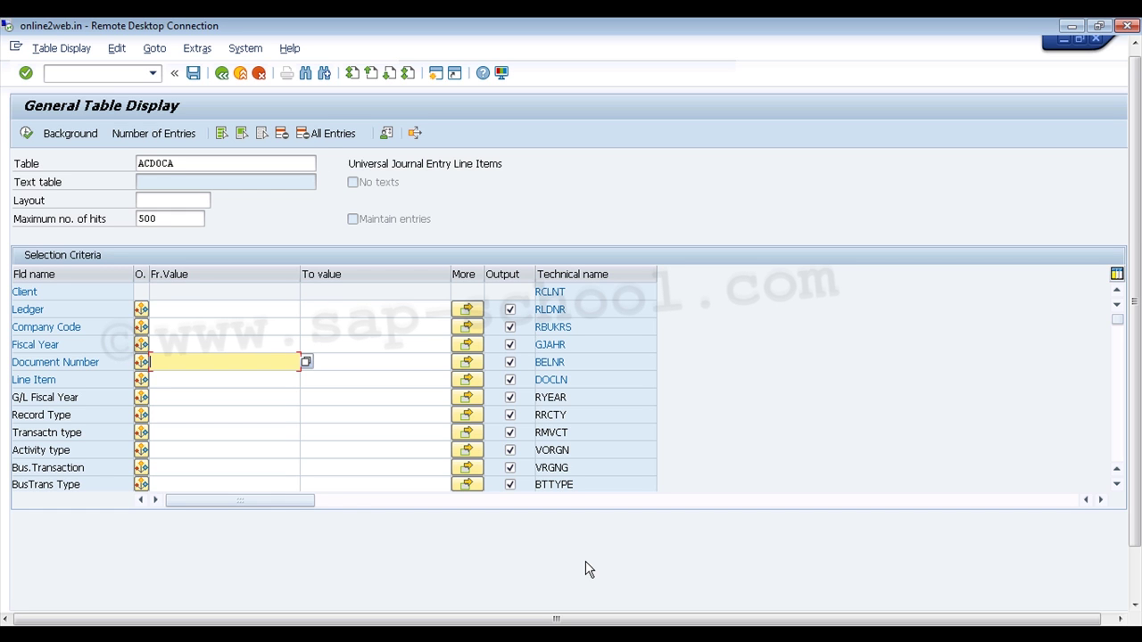
key("Return")
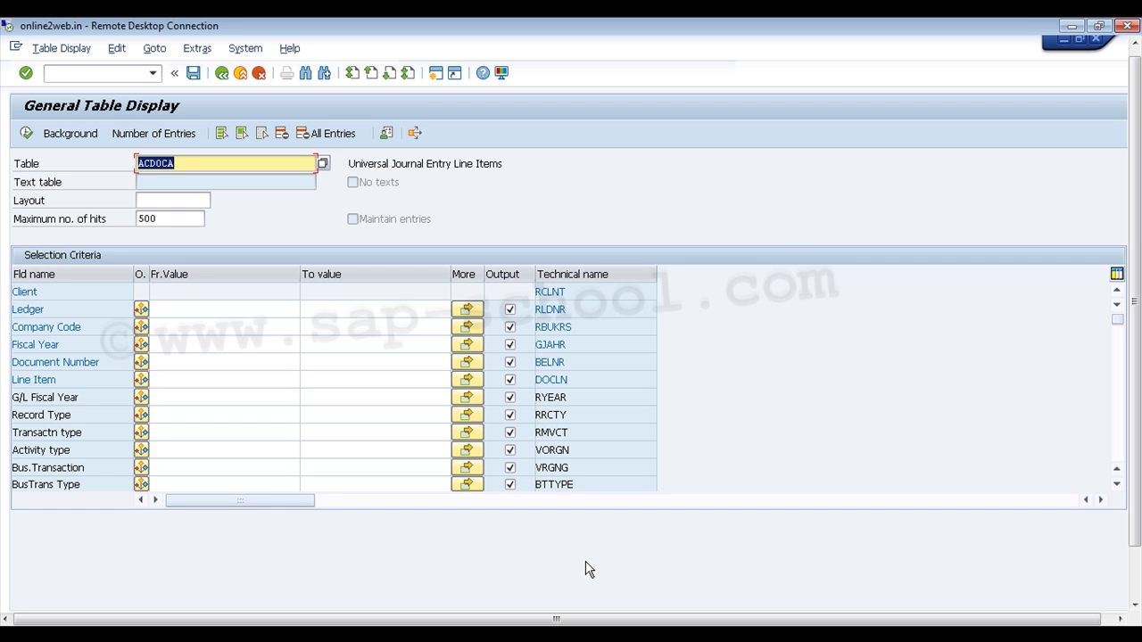
left_click(50, 54)
mouse_move(101, 74)
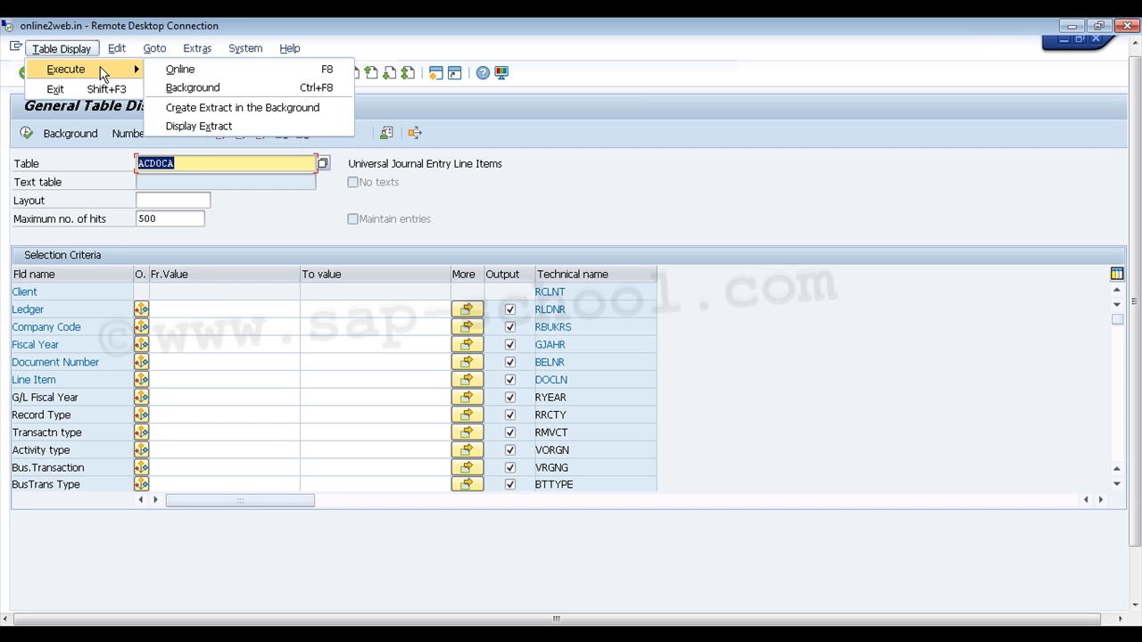
left_click(180, 69)
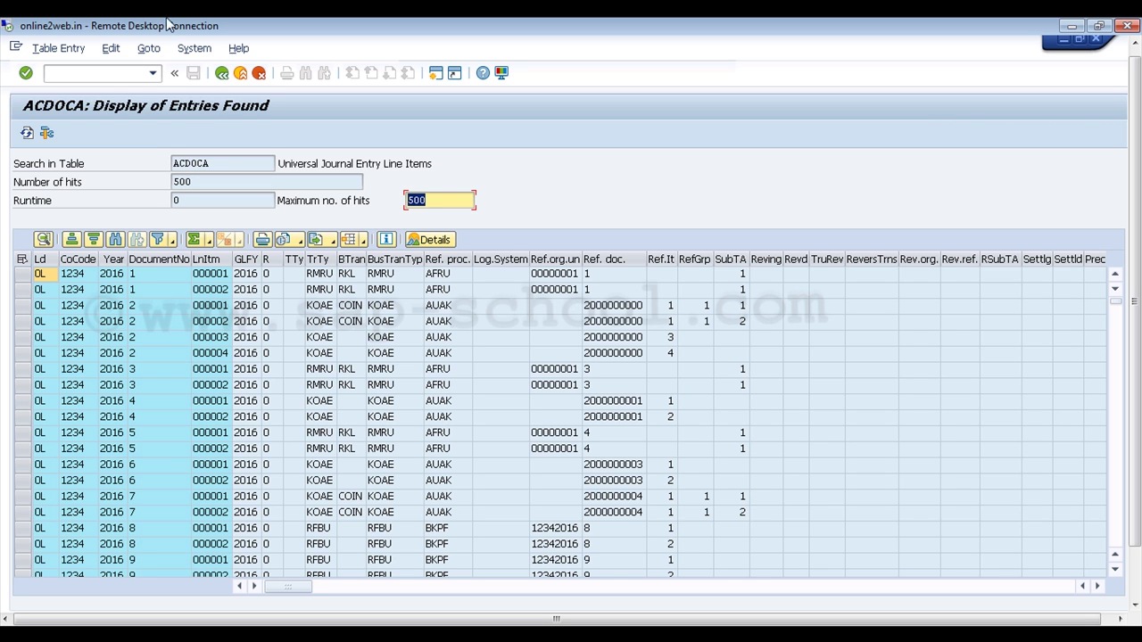
- Leave the table display and open transaction FS00 - Centrally from the General Ledger master records for individual G/L account processing
left_click(223, 73)
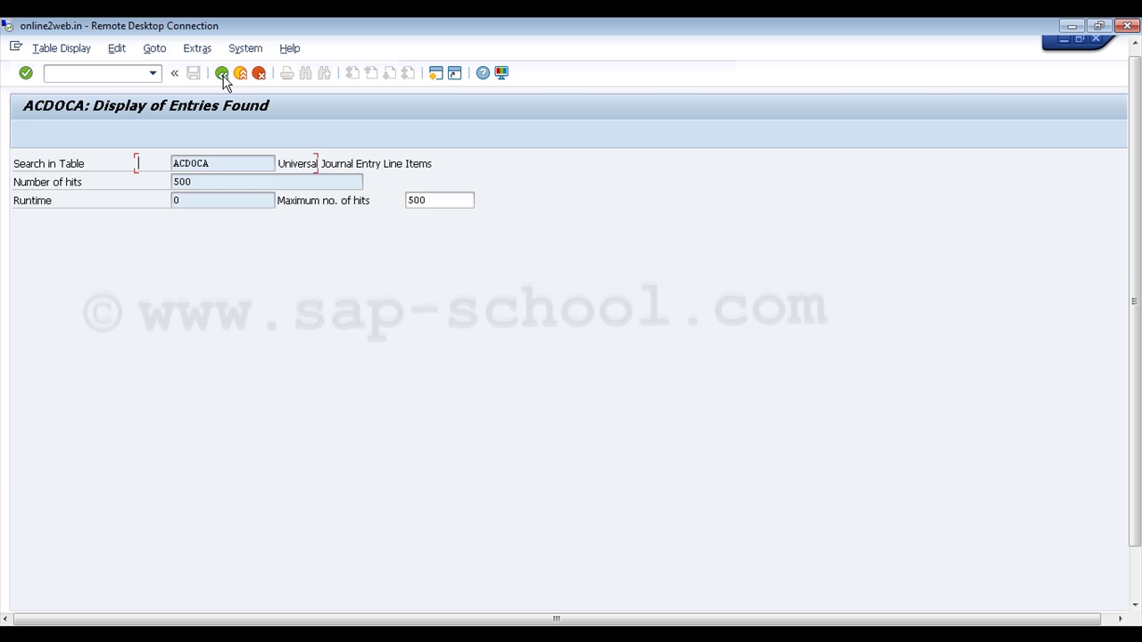
left_click(222, 73)
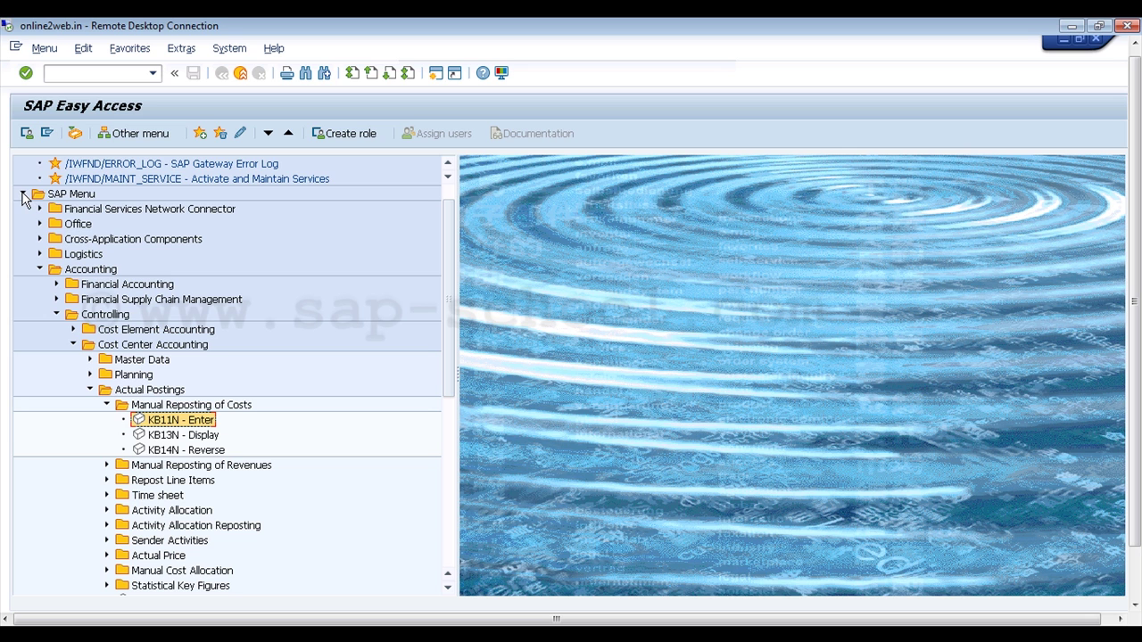
left_click(23, 195)
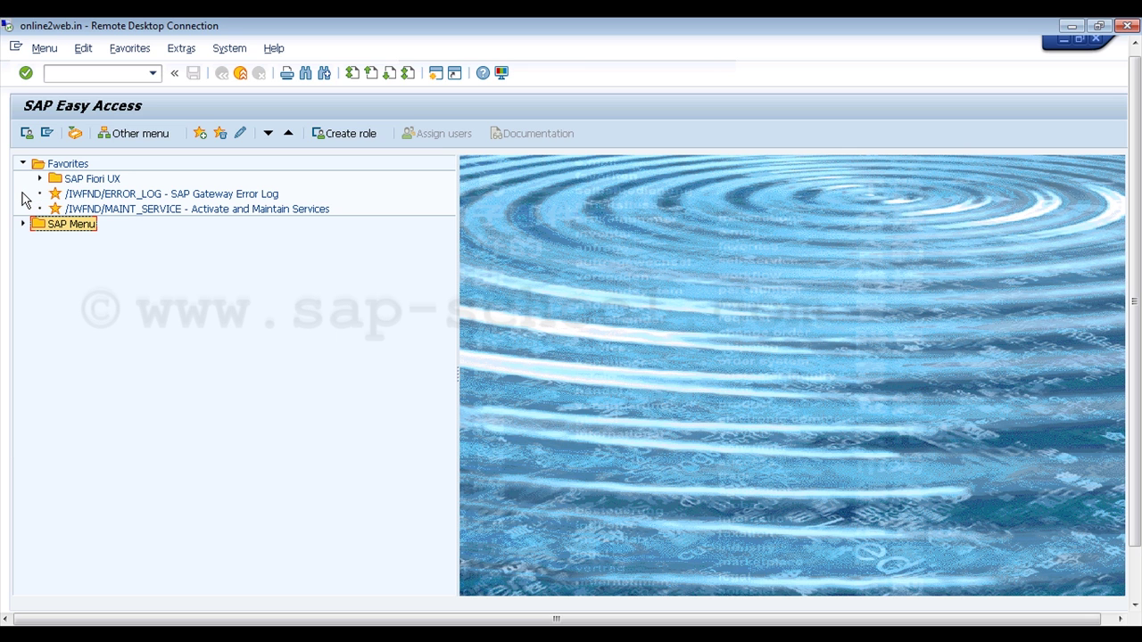
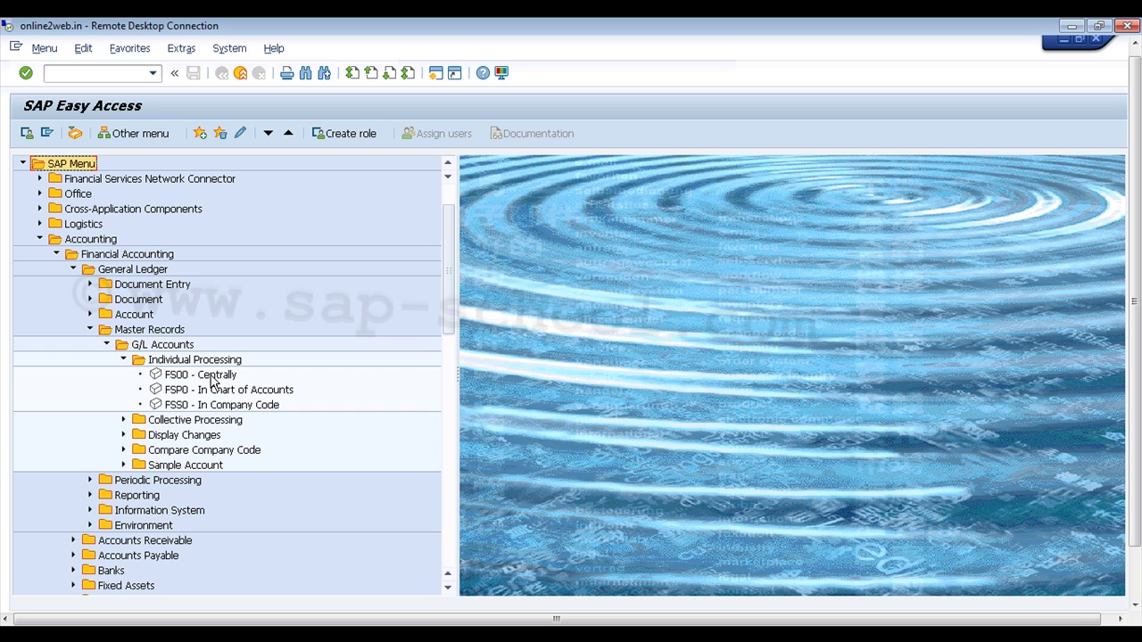
double_click(201, 375)
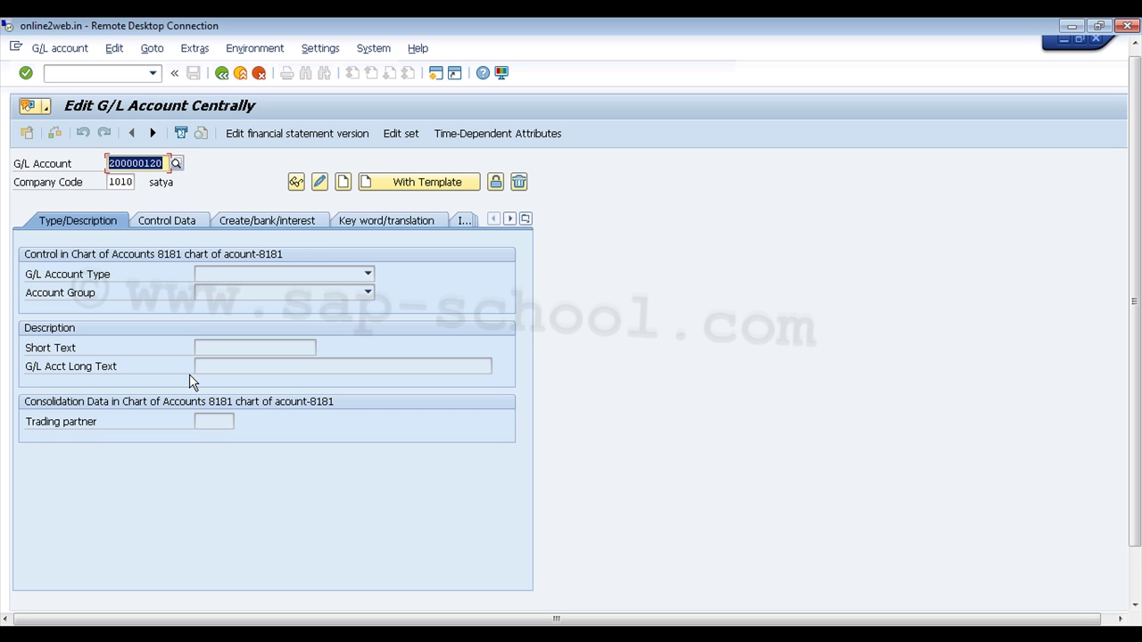
left_click(129, 183)
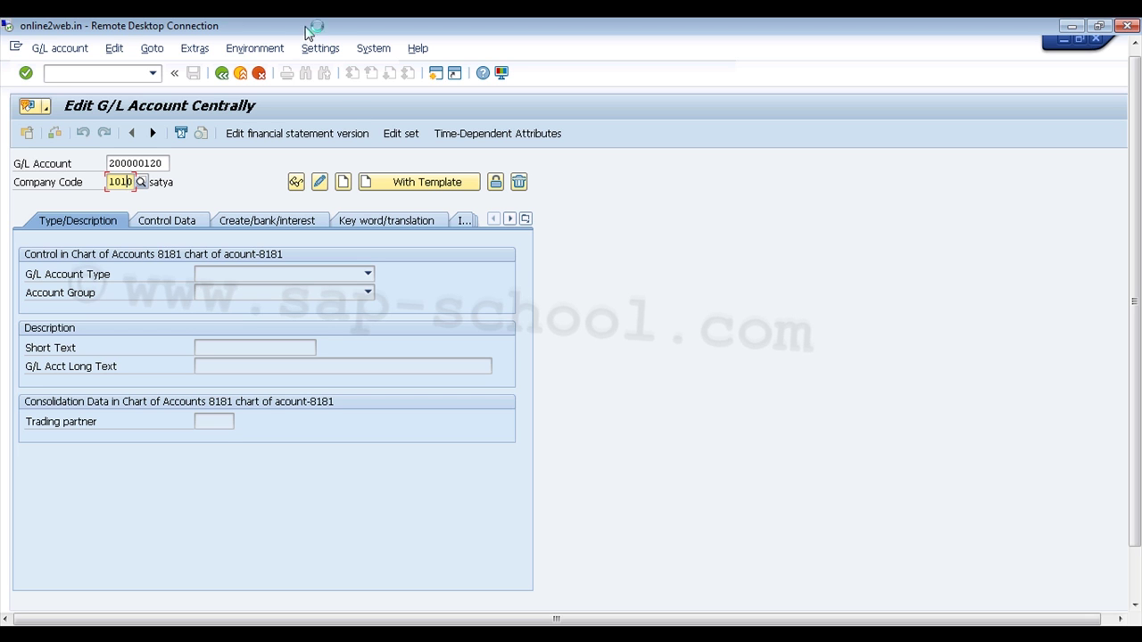
left_click(413, 189)
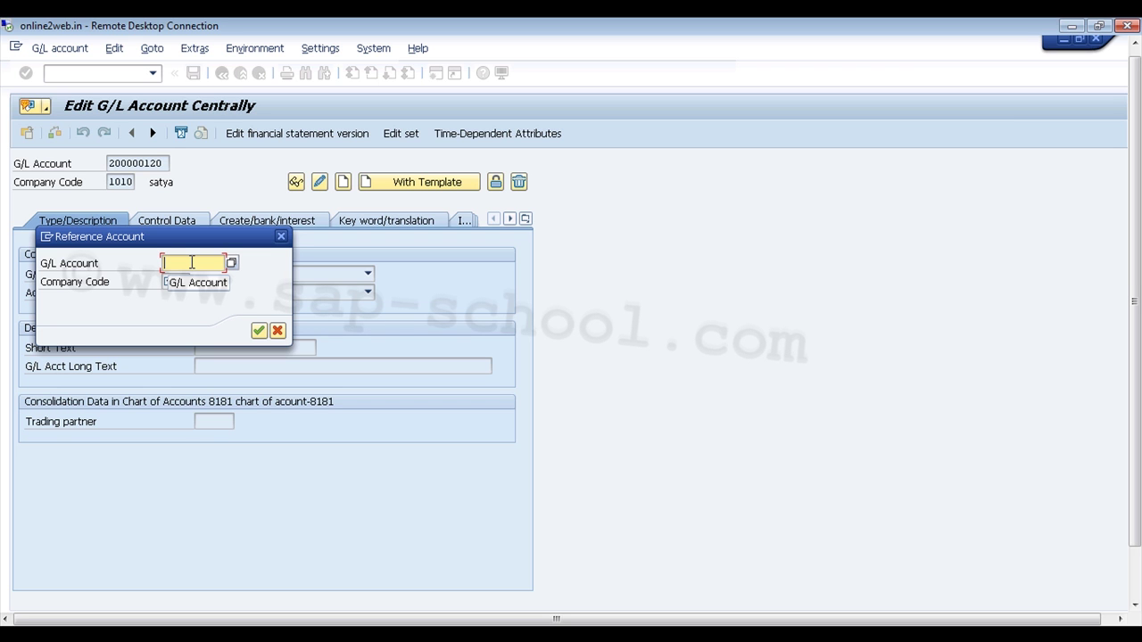
left_click(282, 238)
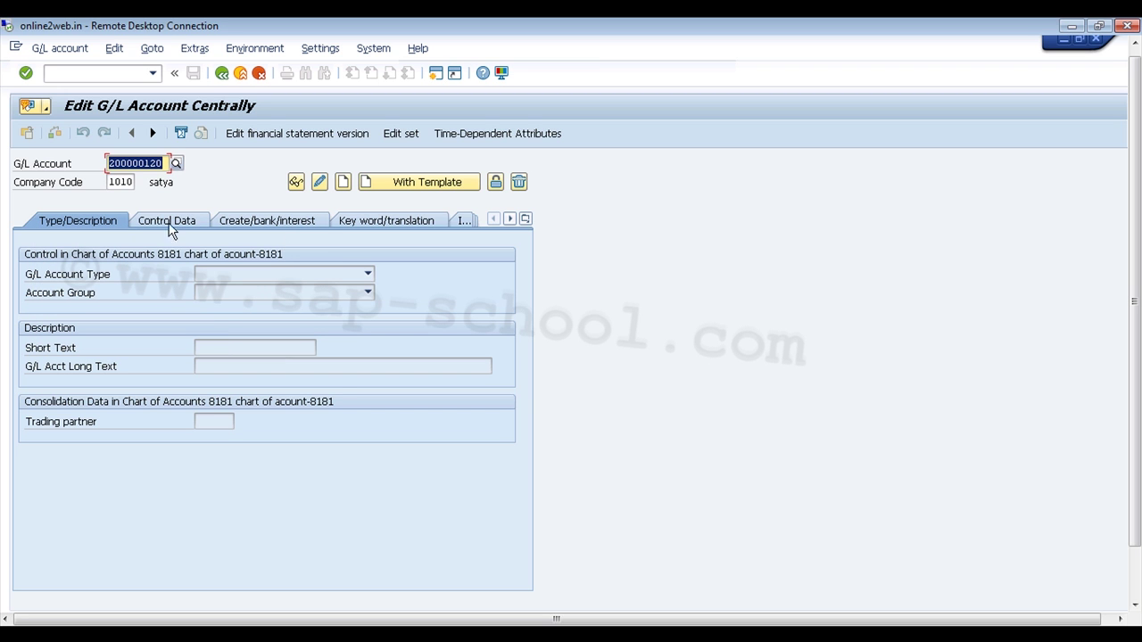
- Search all G/L accounts in chart of accounts 8181 and choose Local Vendor as the reference account
left_click(148, 225)
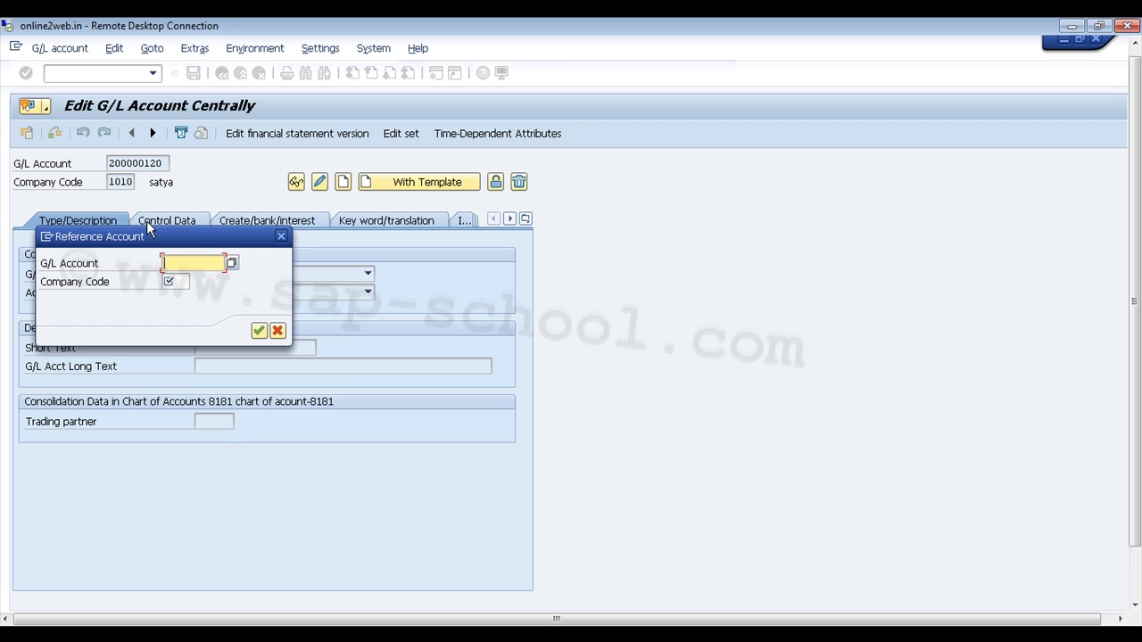
left_click(232, 264)
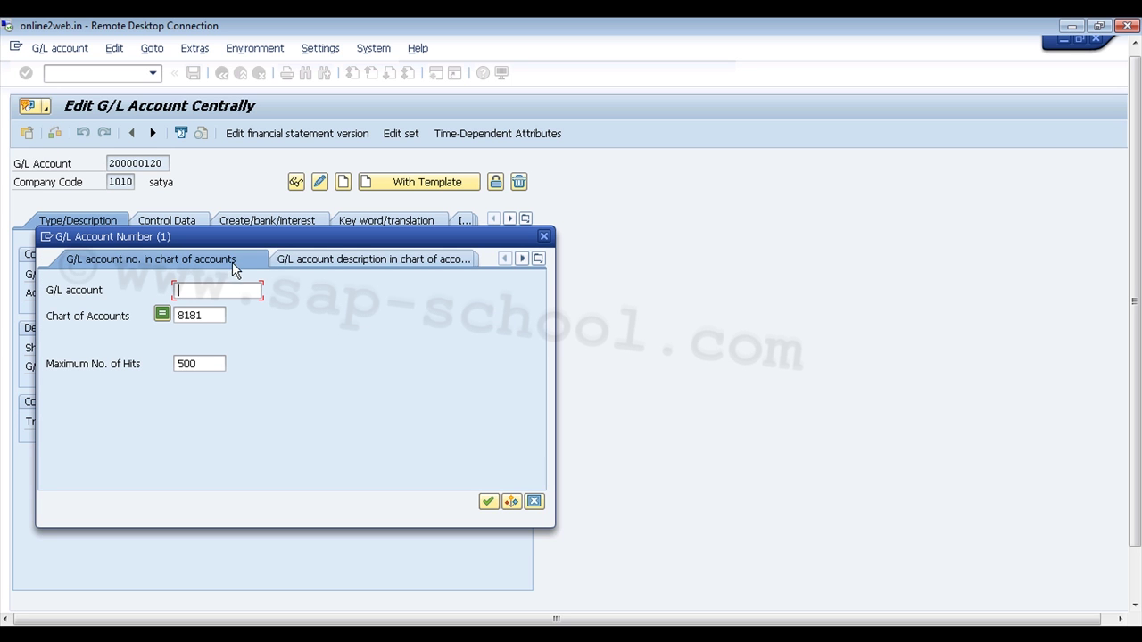
type("*")
left_click(495, 504)
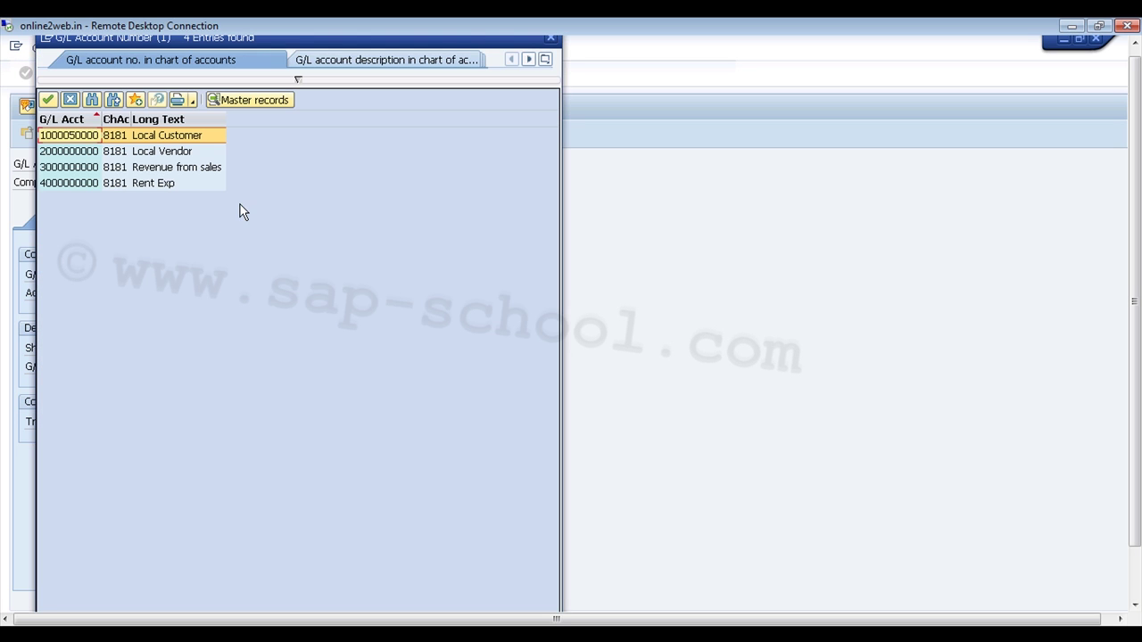
double_click(94, 154)
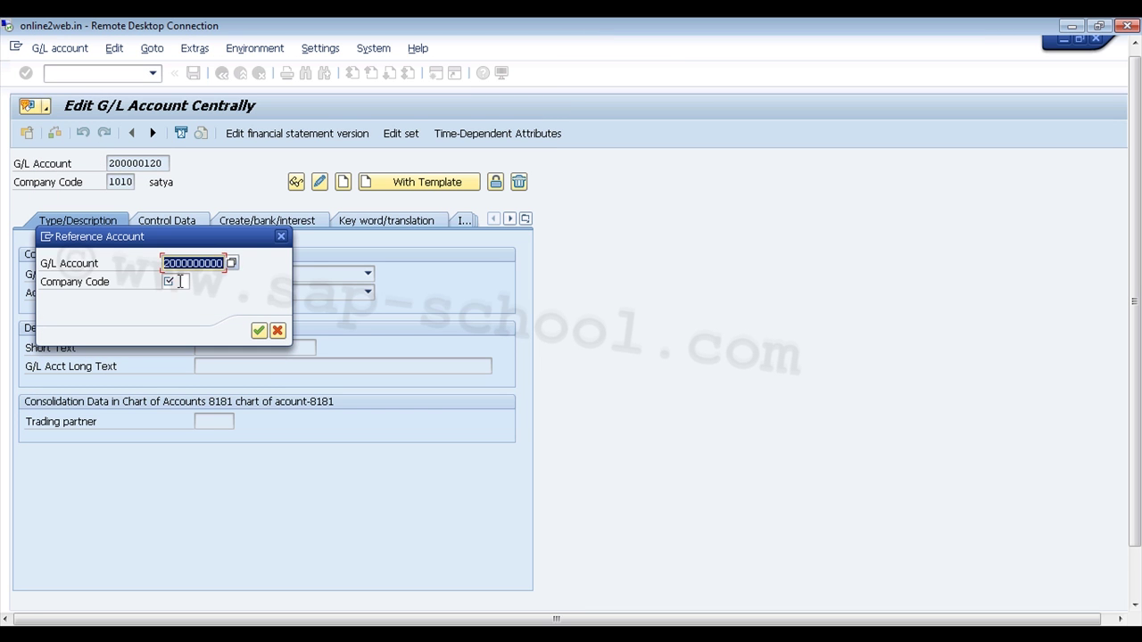
- Choose company code 1001 (nagarjuna industries) for the reference account and confirm the template for the new G/L account
left_click(179, 281)
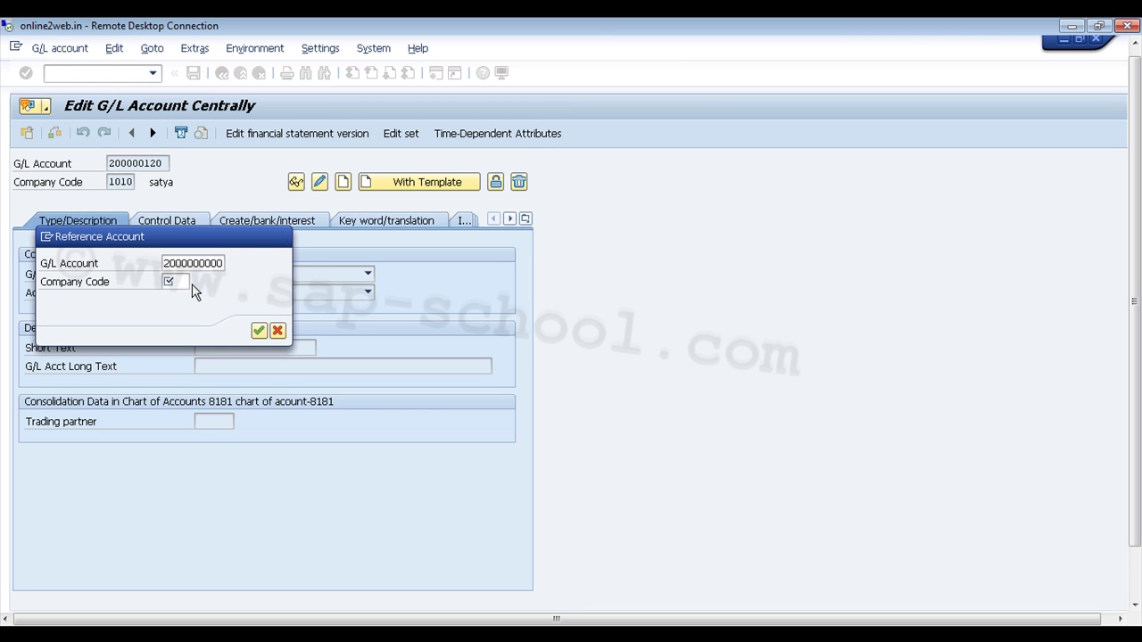
key("F4")
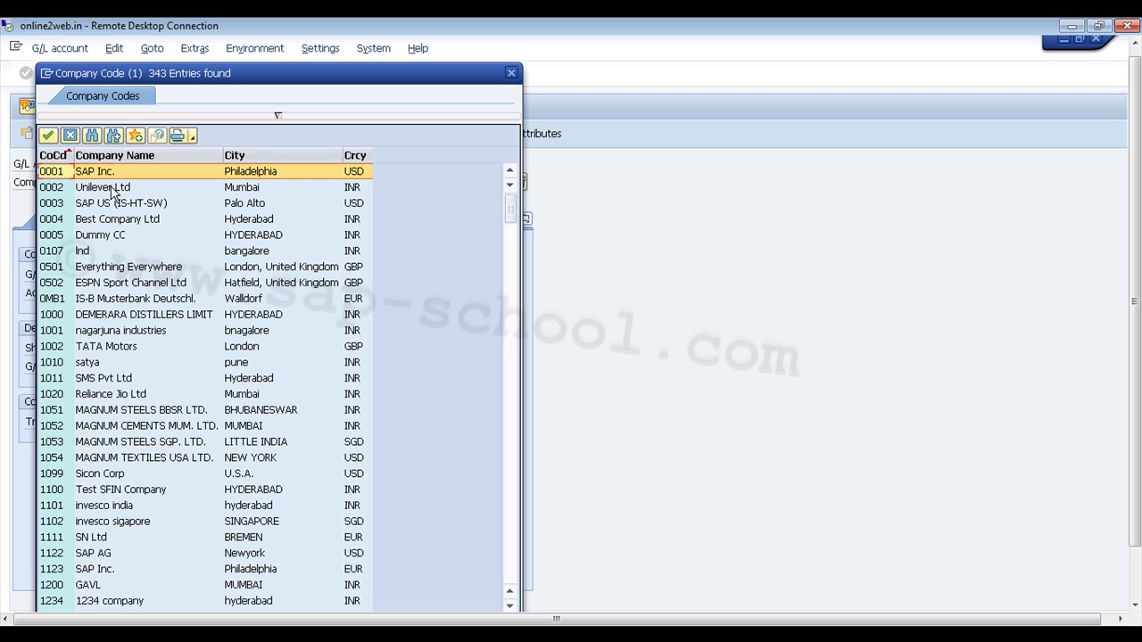
left_click(112, 189)
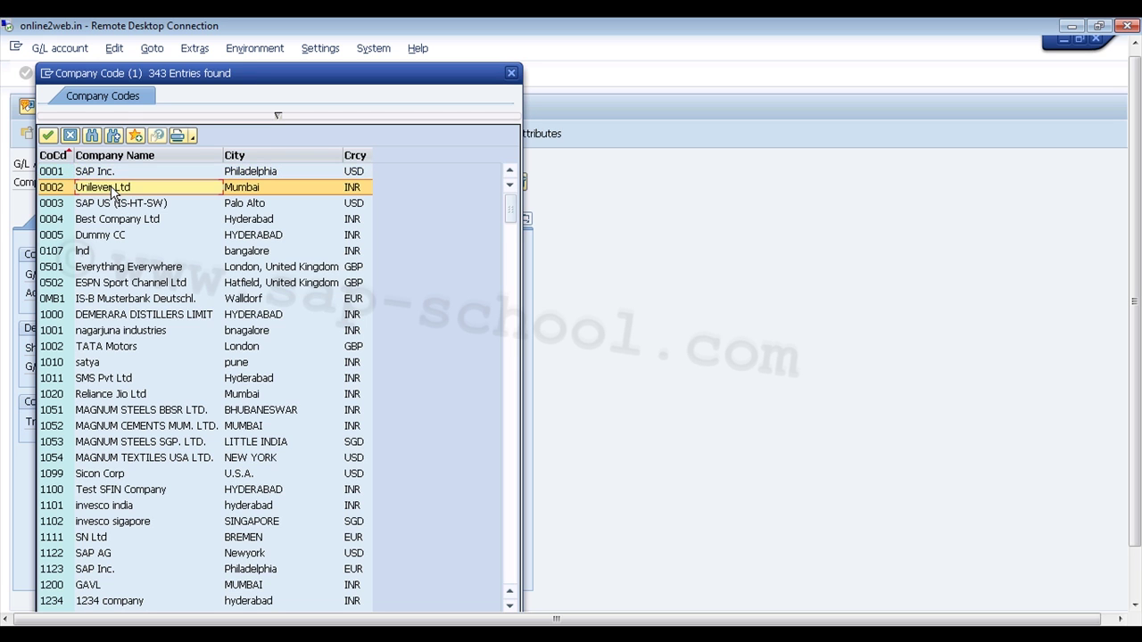
left_click(131, 332)
double_click(130, 332)
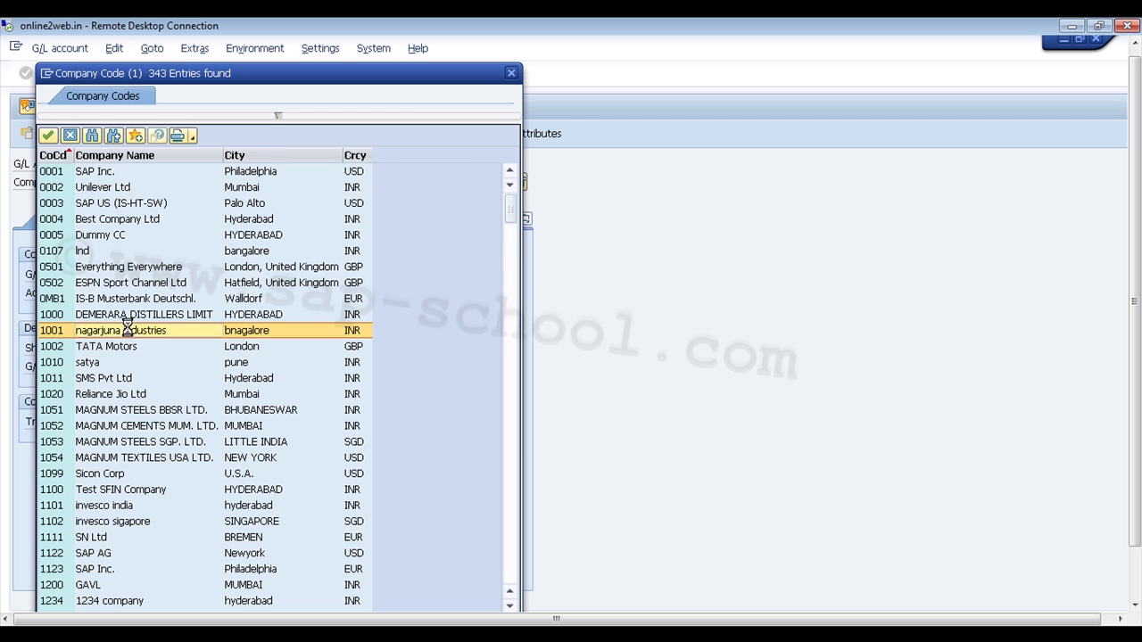
key("Return")
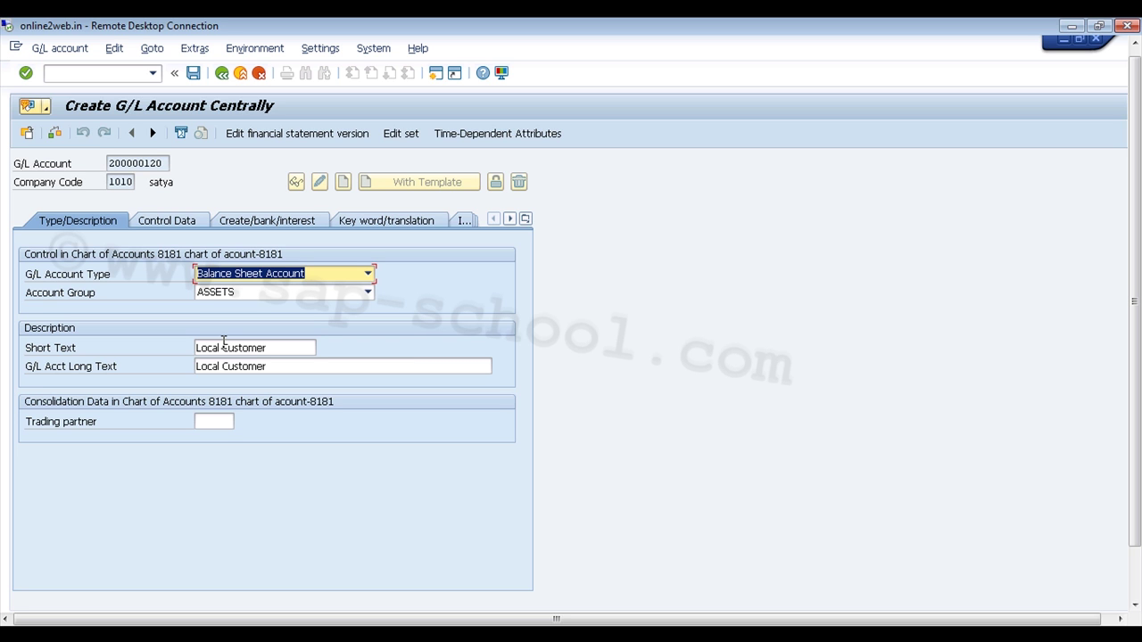
- Review the new G/L account's control data, bank and interest settings, keywords and translations, and company code information
left_click(172, 223)
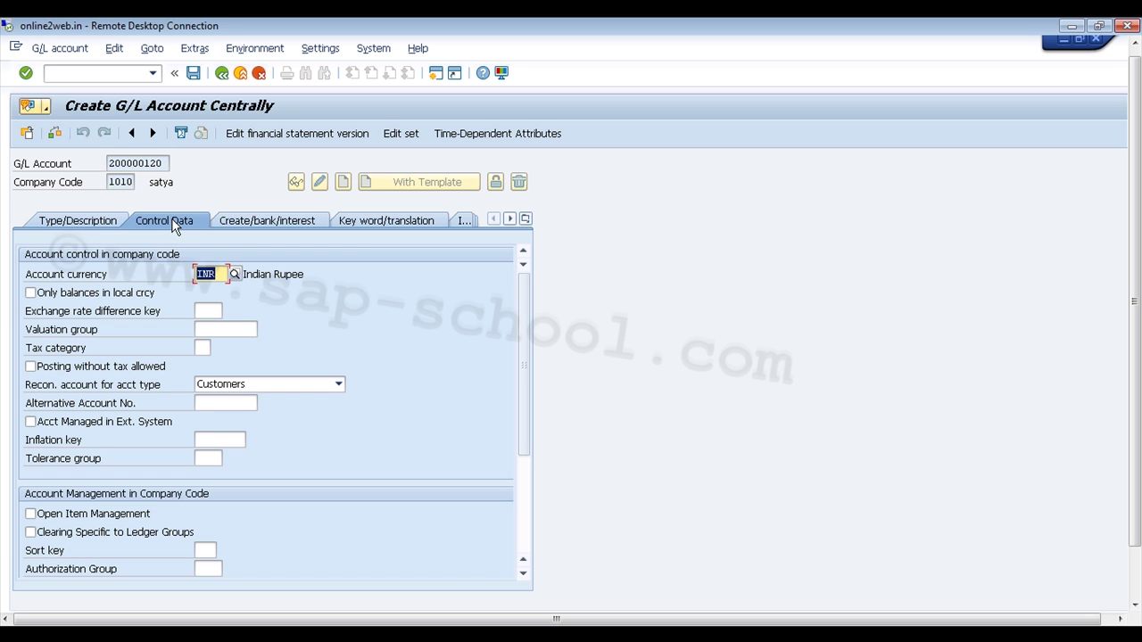
left_click(209, 405)
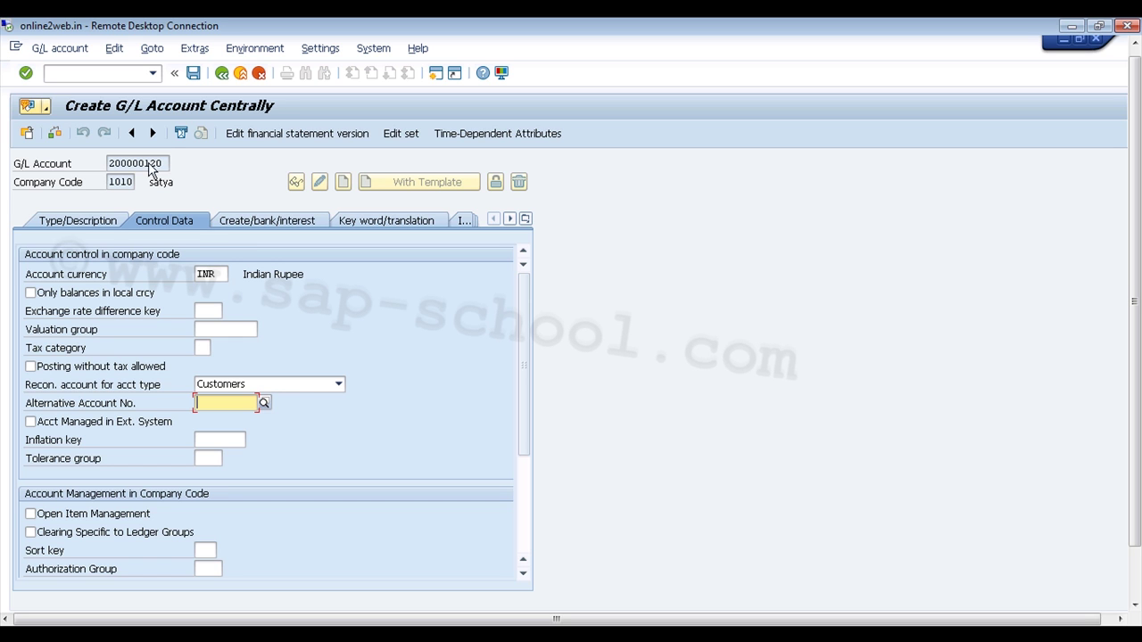
left_click_drag(523, 324, 532, 424)
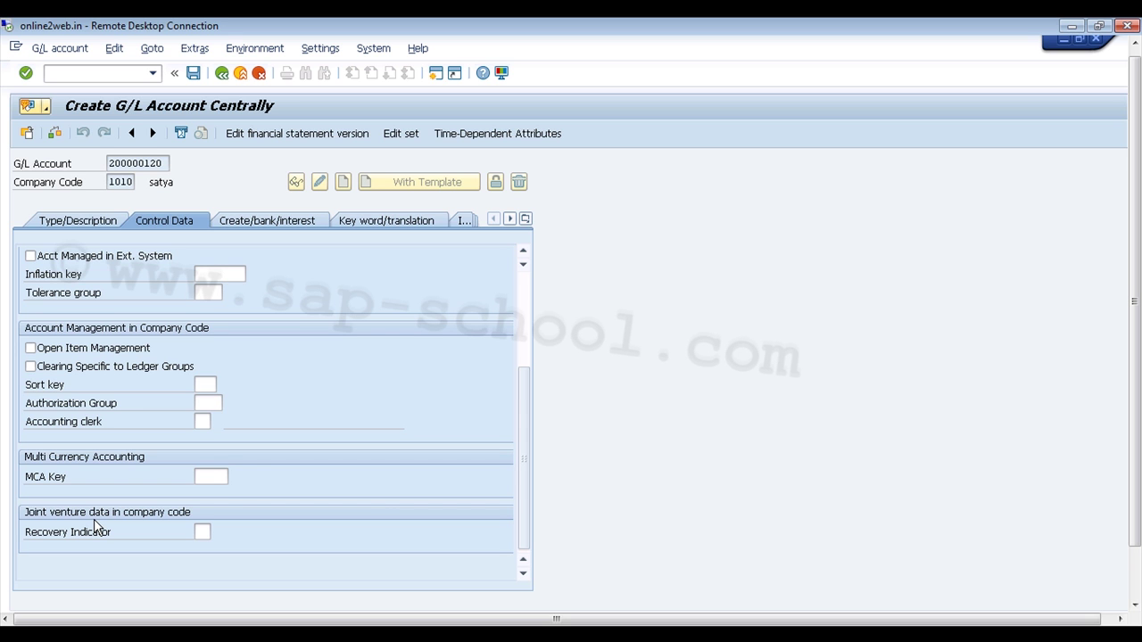
left_click(247, 223)
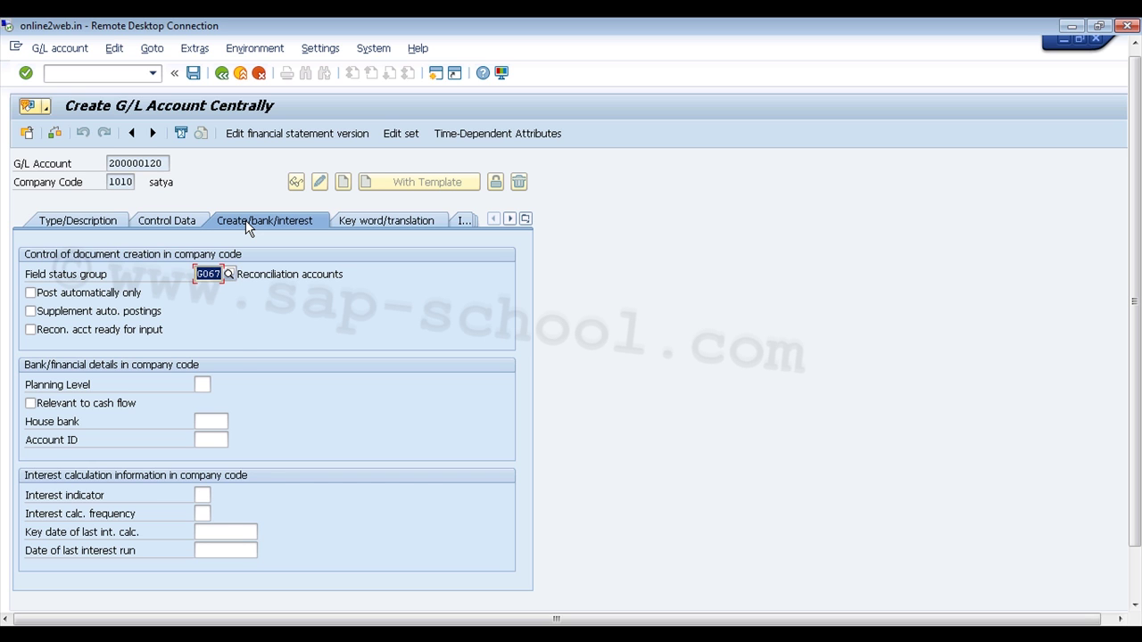
left_click(370, 225)
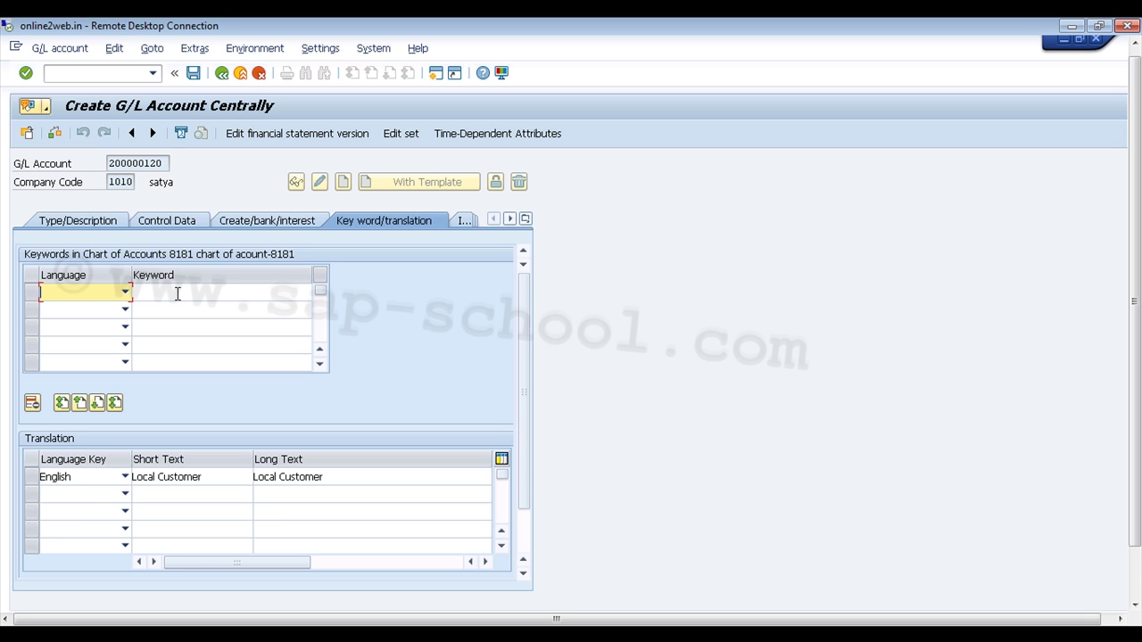
left_click(507, 225)
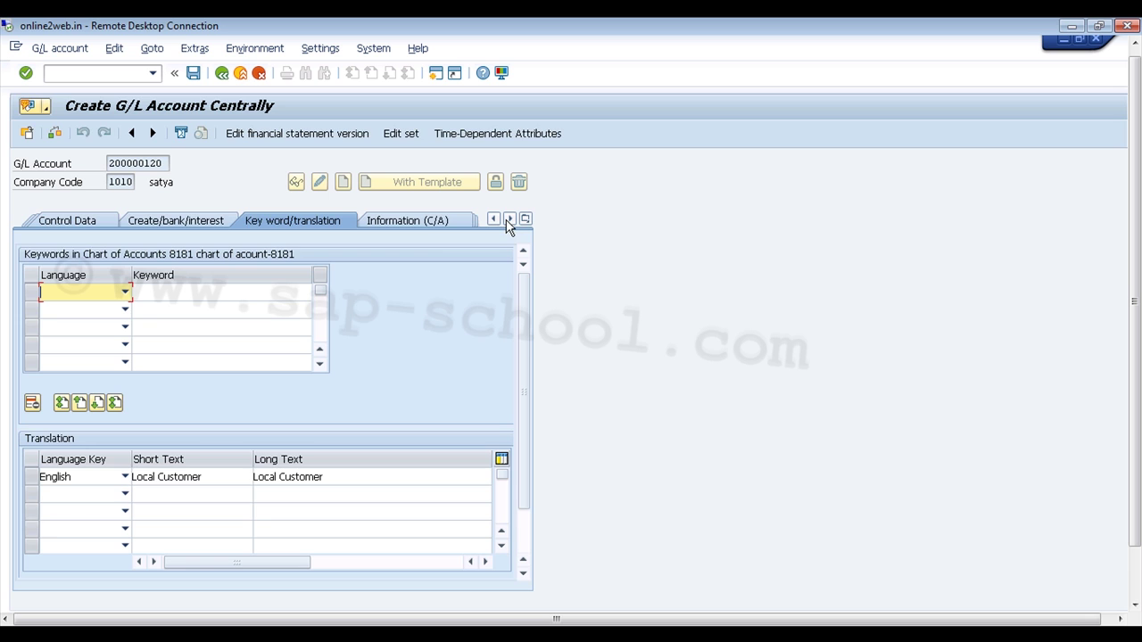
left_click(434, 226)
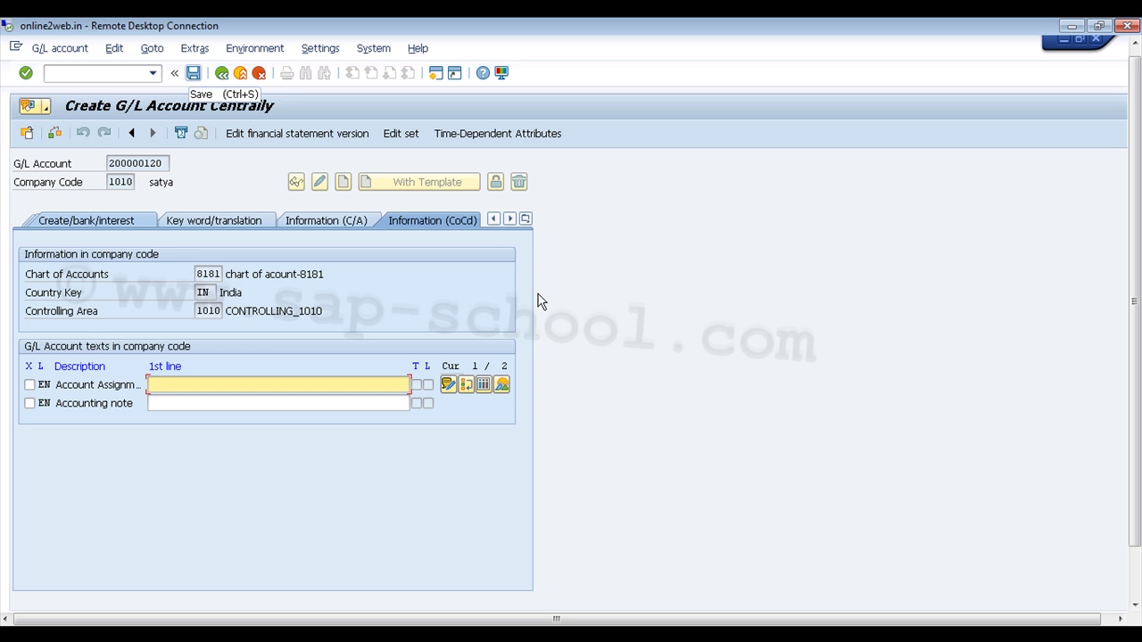
- Switch to the SAP Simple Finance1.pptx presentation in PowerPoint
mouse_move(345, 621)
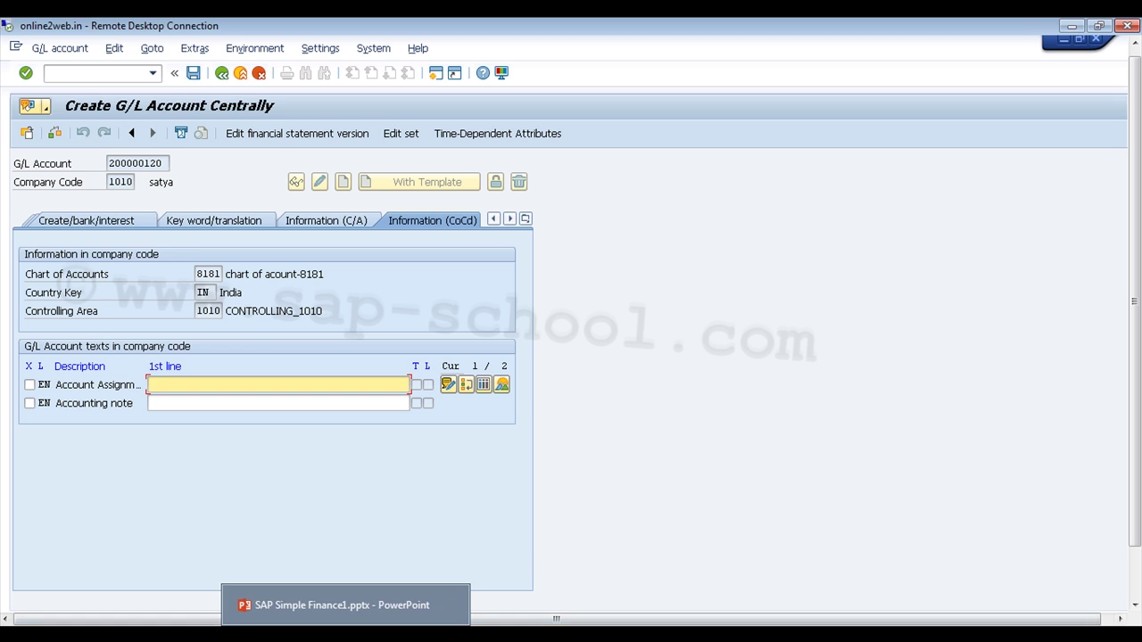
left_click(339, 594)
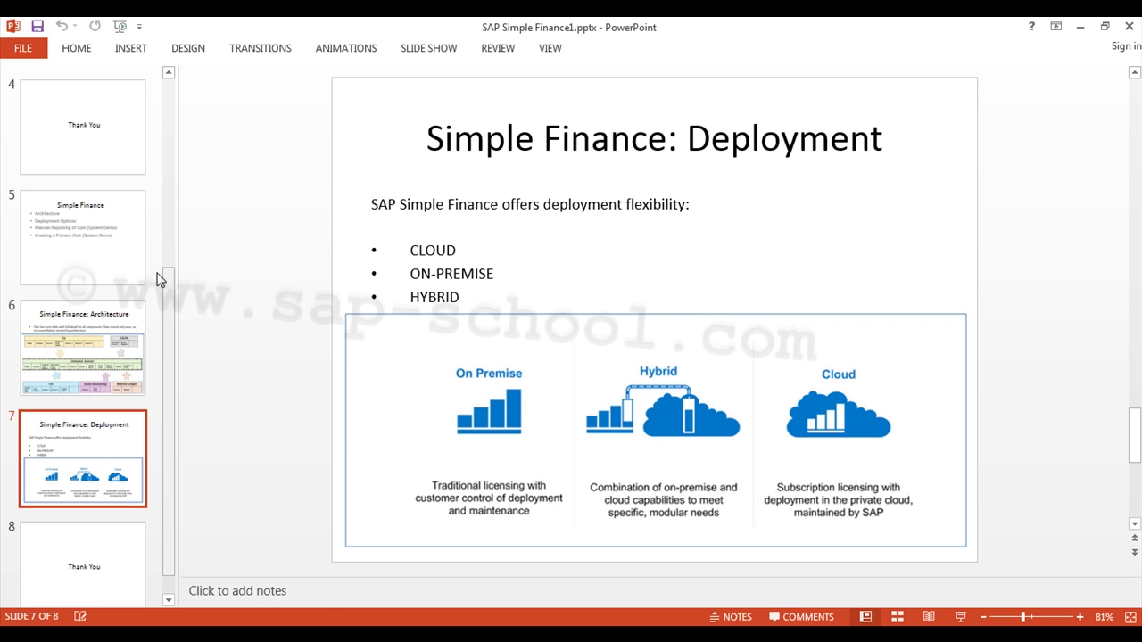